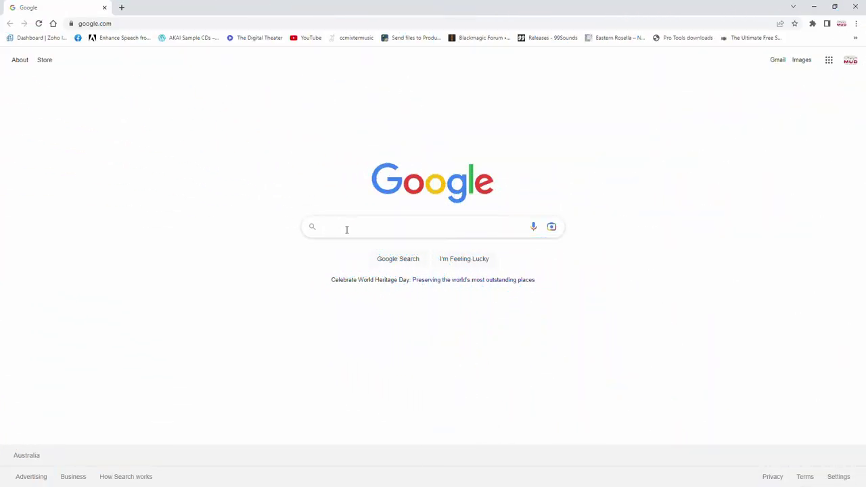
{"action": "type", "text": "as"}
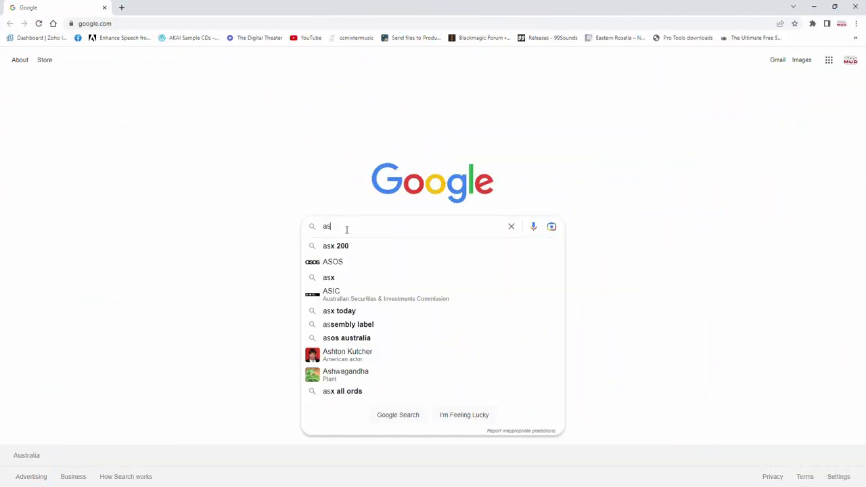
{"action": "type", "text": "iolink pro"}
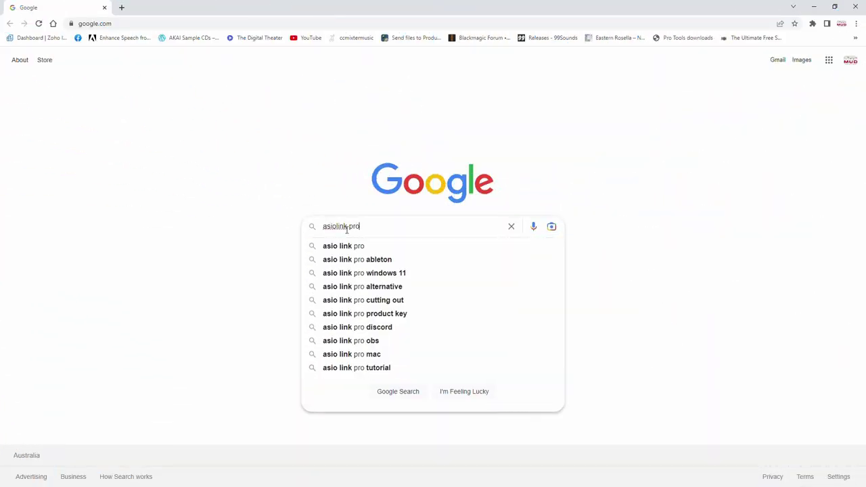
{"action": "key", "text": "Return"}
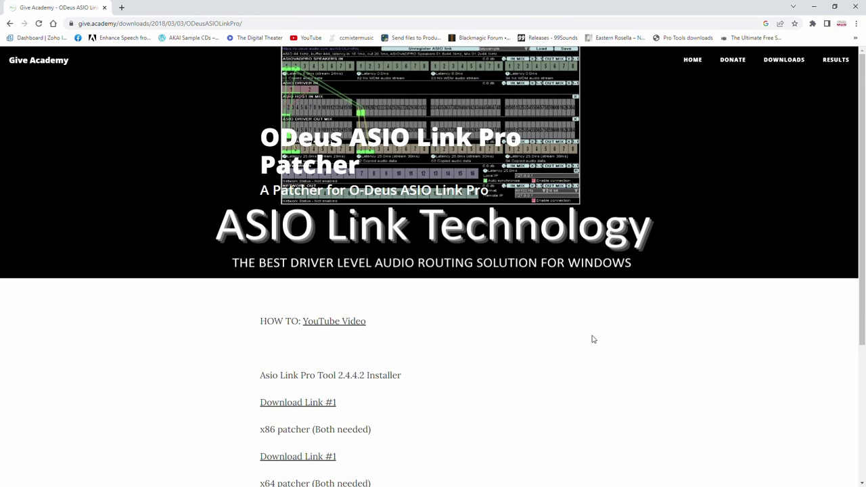
{"action": "scroll", "coordinate": [593, 339], "scroll_direction": "down", "scroll_amount": 1}
{"action": "scroll", "coordinate": [592, 338], "scroll_direction": "down", "scroll_amount": 4}
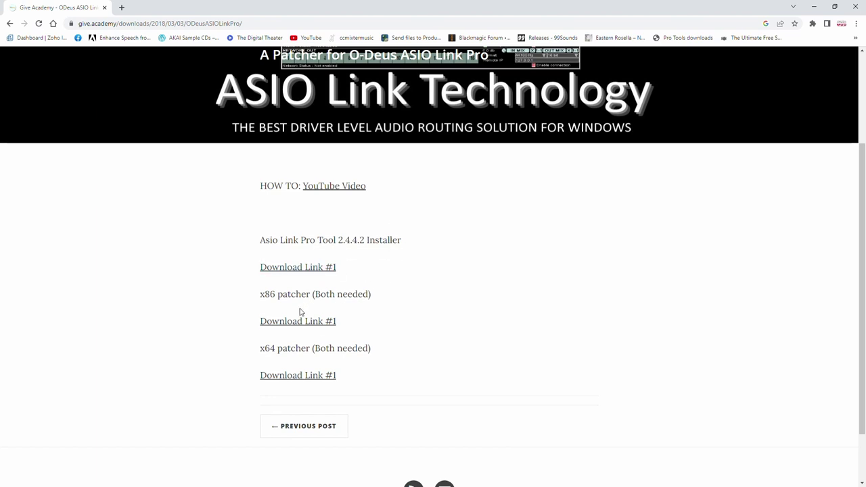
{"action": "scroll", "coordinate": [441, 336], "scroll_direction": "down", "scroll_amount": 1}
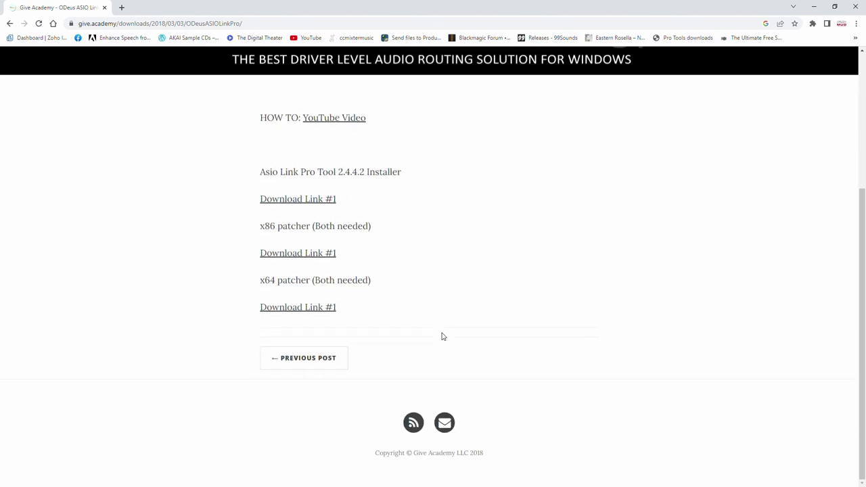
{"action": "scroll", "coordinate": [441, 336], "scroll_direction": "up", "scroll_amount": 3}
{"action": "scroll", "coordinate": [442, 336], "scroll_direction": "up", "scroll_amount": 1}
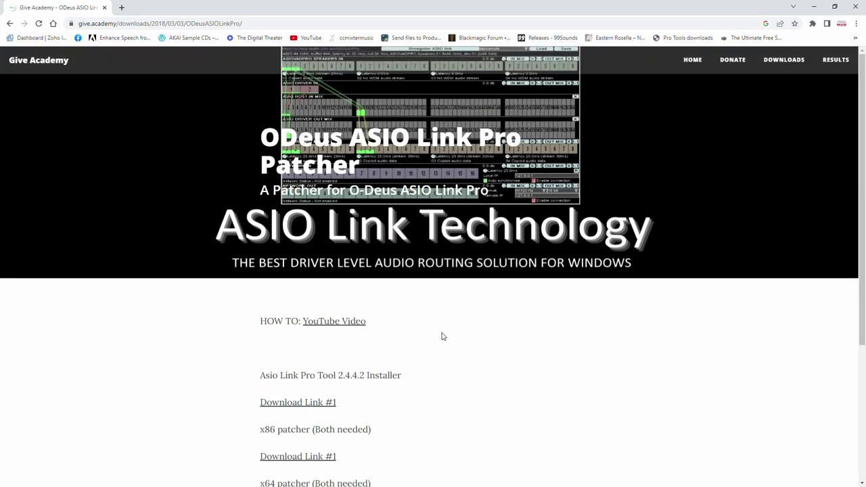
{"action": "left_click", "coordinate": [52, 24]}
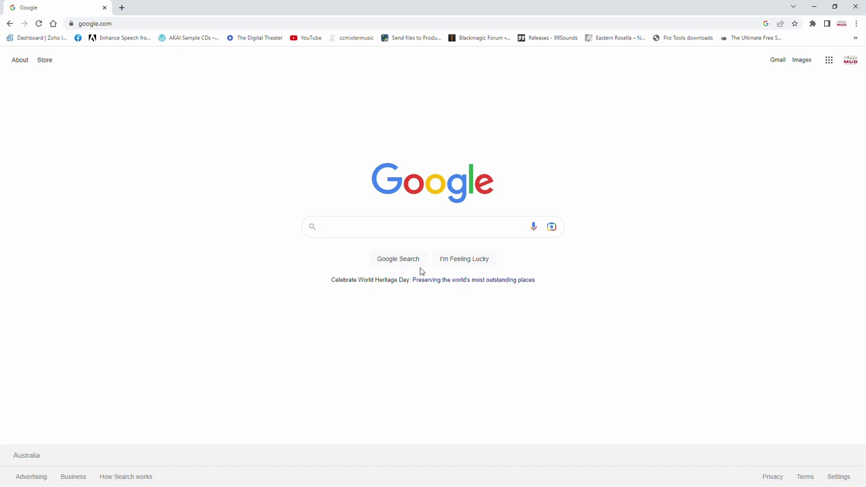
- Search Google for 'dolby atmos renderer' and scan the results
{"action": "type", "text": "dolby atmos"}
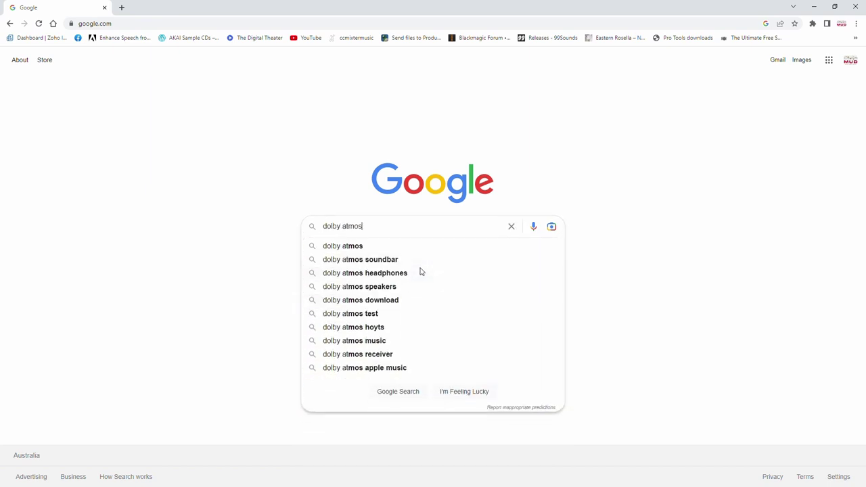
{"action": "type", "text": " renderer"}
{"action": "key", "text": "Return"}
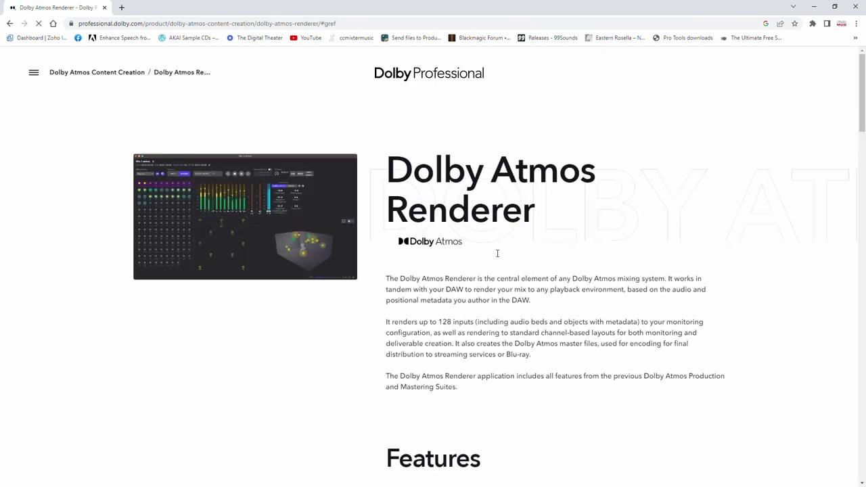
{"action": "scroll", "coordinate": [658, 285], "scroll_direction": "down", "scroll_amount": 5}
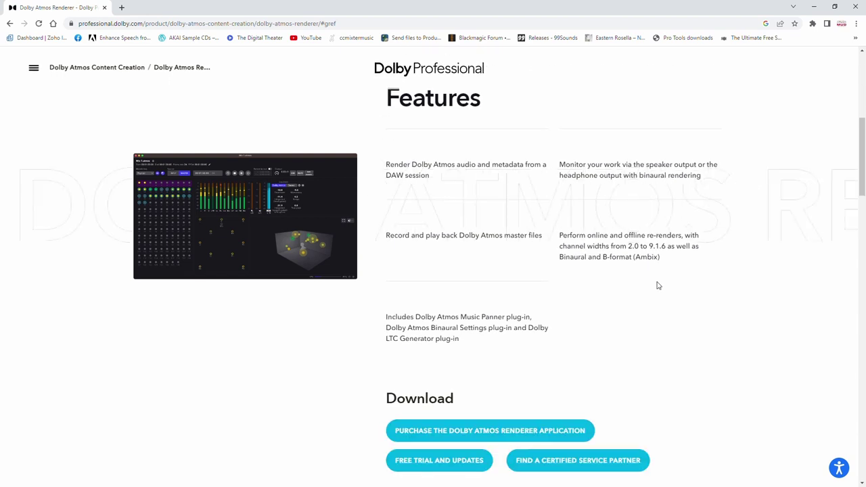
{"action": "scroll", "coordinate": [656, 286], "scroll_direction": "up", "scroll_amount": 5}
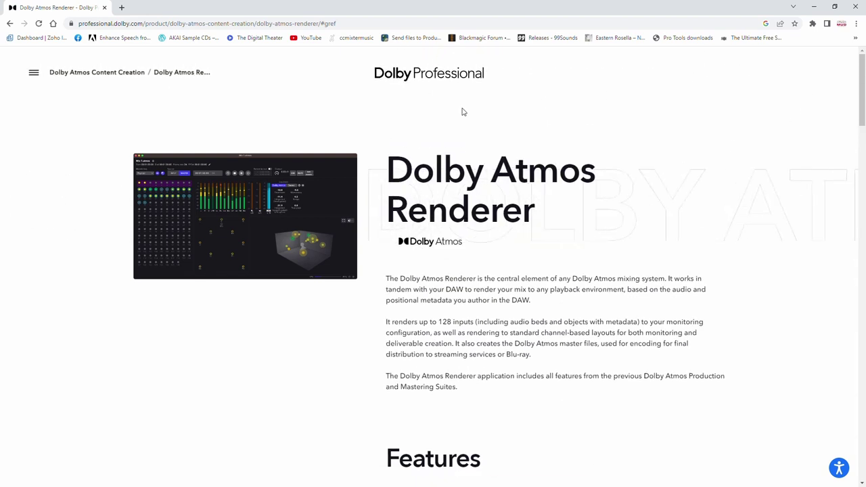
{"action": "scroll", "coordinate": [446, 311], "scroll_direction": "down", "scroll_amount": 5}
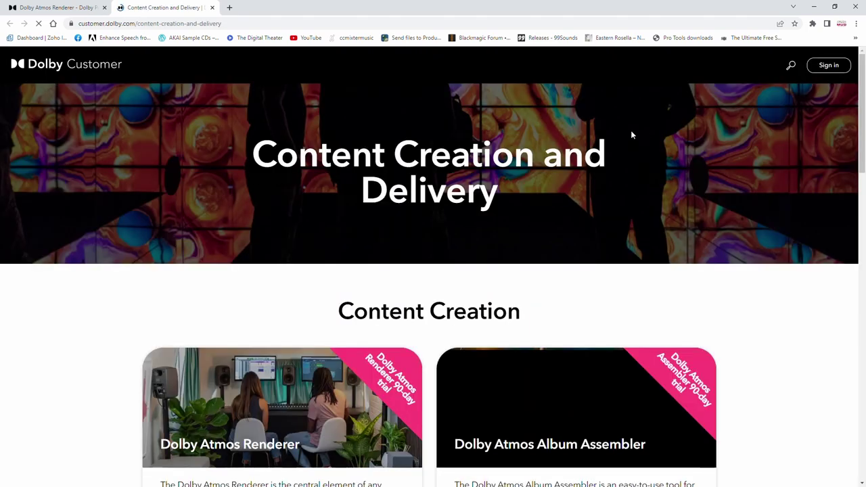
- Bring up the site search bar on Dolby's Content Creation and Delivery page
{"action": "left_click", "coordinate": [795, 70]}
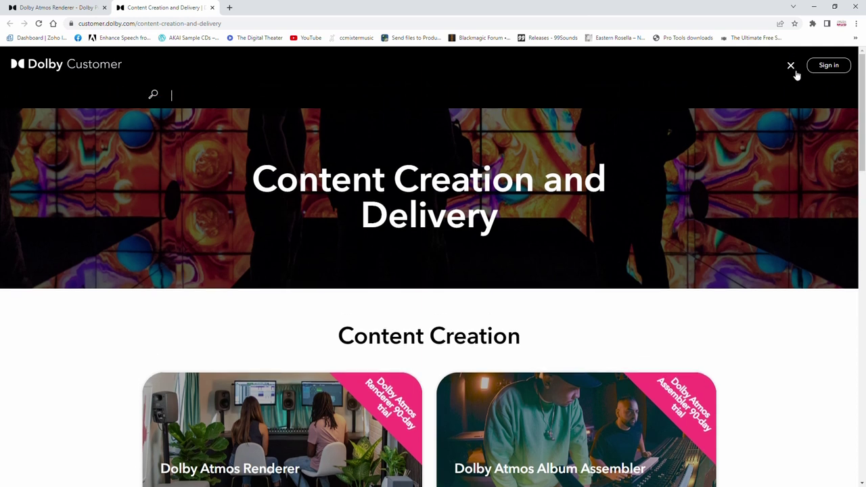
{"action": "scroll", "coordinate": [616, 126], "scroll_direction": "down", "scroll_amount": 15}
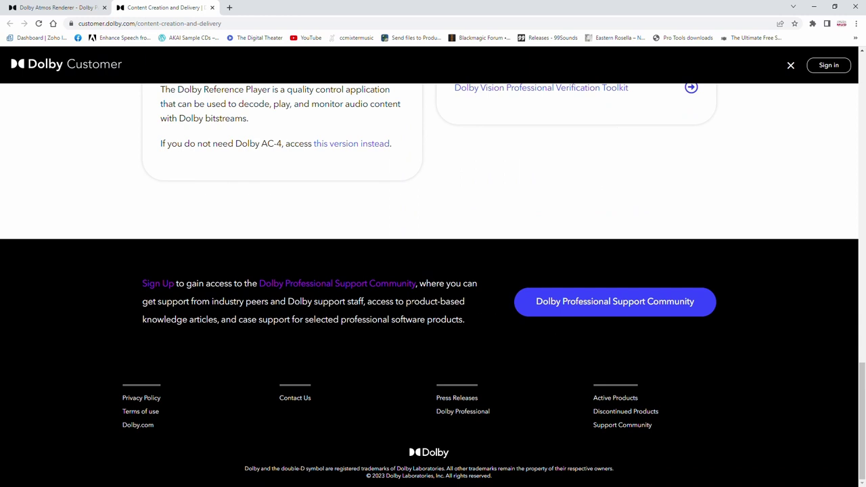
{"action": "scroll", "coordinate": [412, 302], "scroll_direction": "up", "scroll_amount": 15}
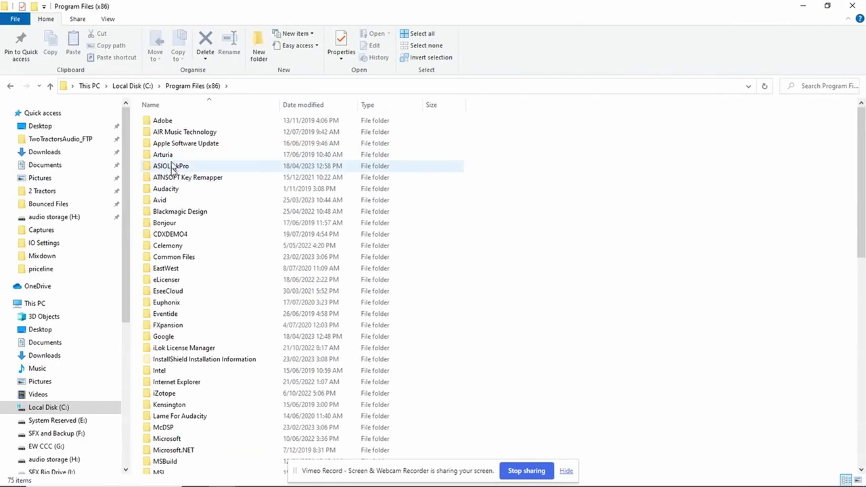
- Run AsioLinkProToolPatcher_x86.exe from the ASIOLinkPro folder and close its console after success
{"action": "double_click", "coordinate": [173, 168]}
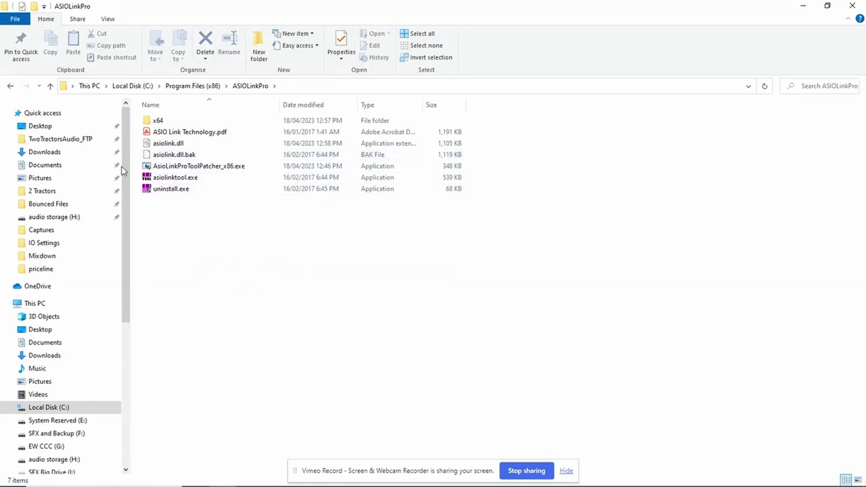
{"action": "double_click", "coordinate": [159, 122]}
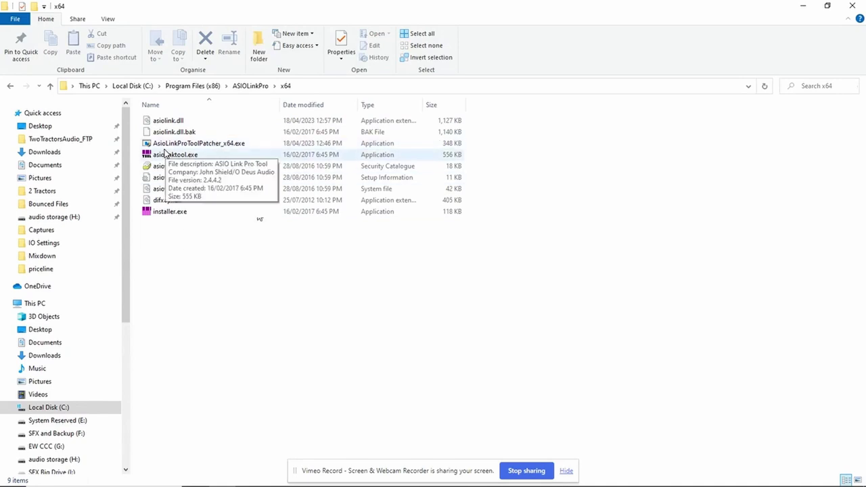
{"action": "left_click", "coordinate": [50, 86]}
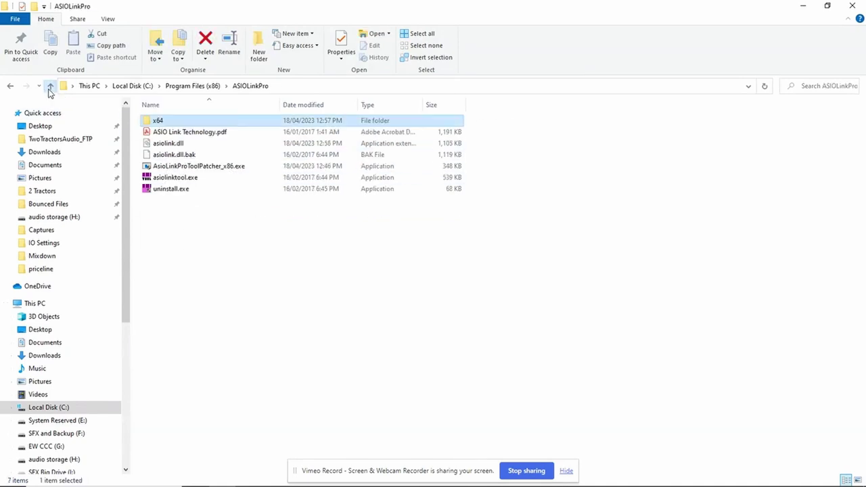
{"action": "left_click", "coordinate": [229, 168]}
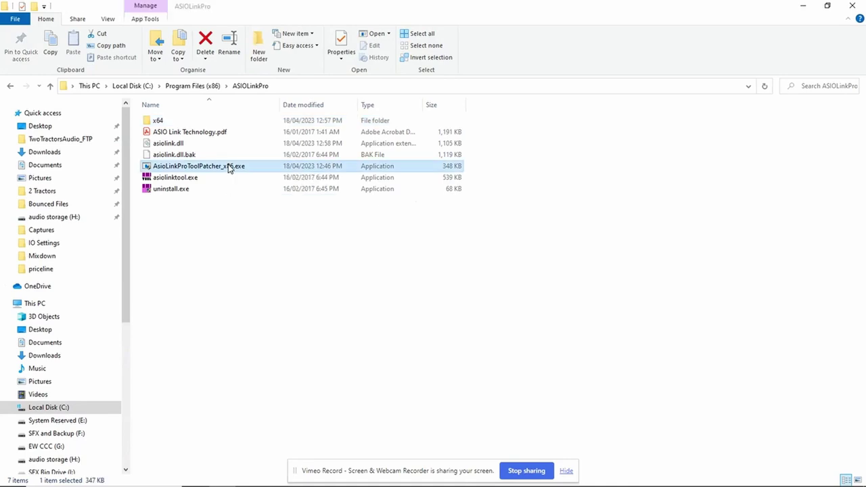
{"action": "double_click", "coordinate": [229, 168]}
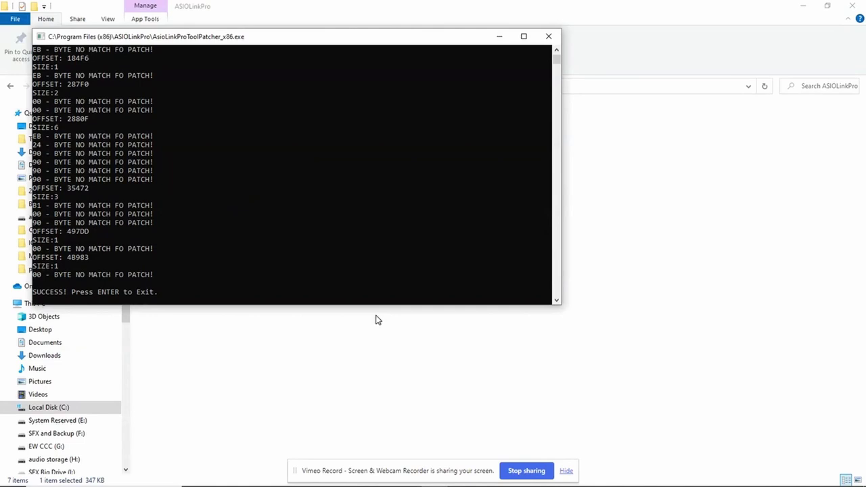
{"action": "key", "text": "Return"}
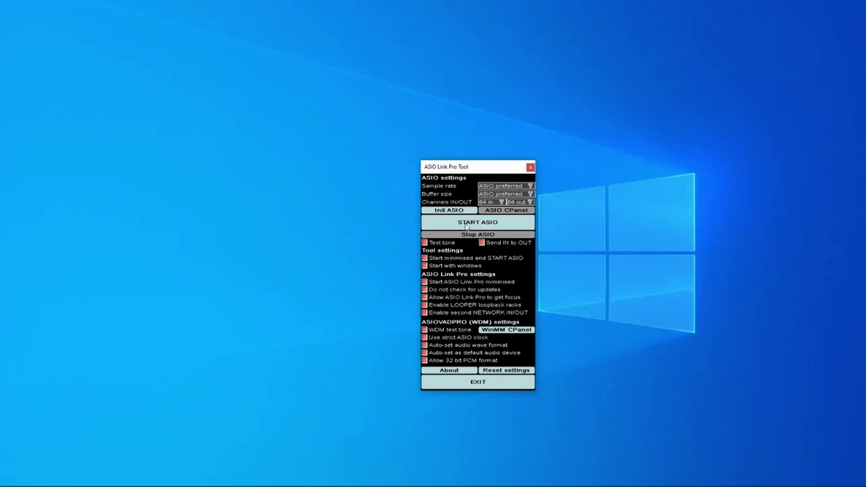
- Start ASIO, place the tool and main routing windows side by side, and choose Pick driver
{"action": "left_click", "coordinate": [465, 224]}
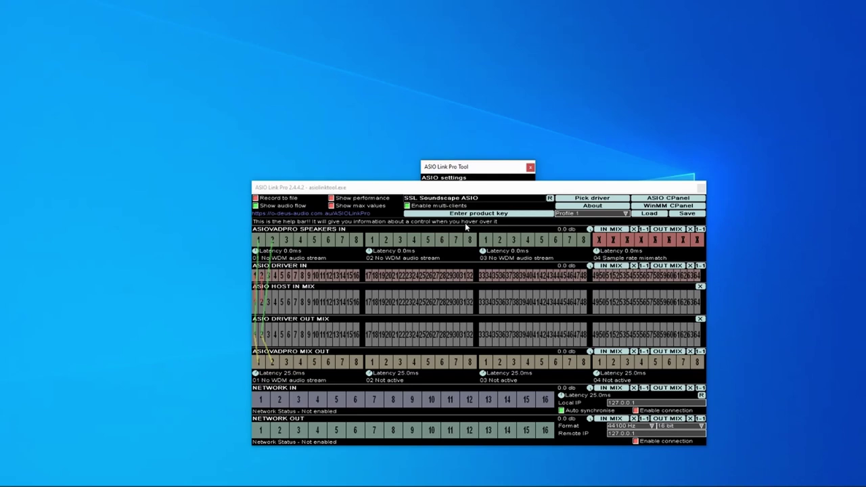
{"action": "left_click_drag", "start_coordinate": [494, 173], "coordinate": [765, 187]}
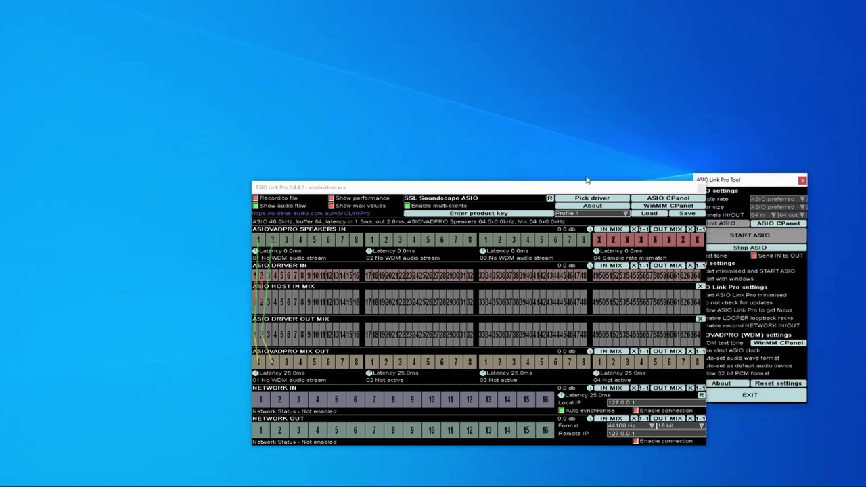
{"action": "left_click_drag", "start_coordinate": [582, 189], "coordinate": [483, 165]}
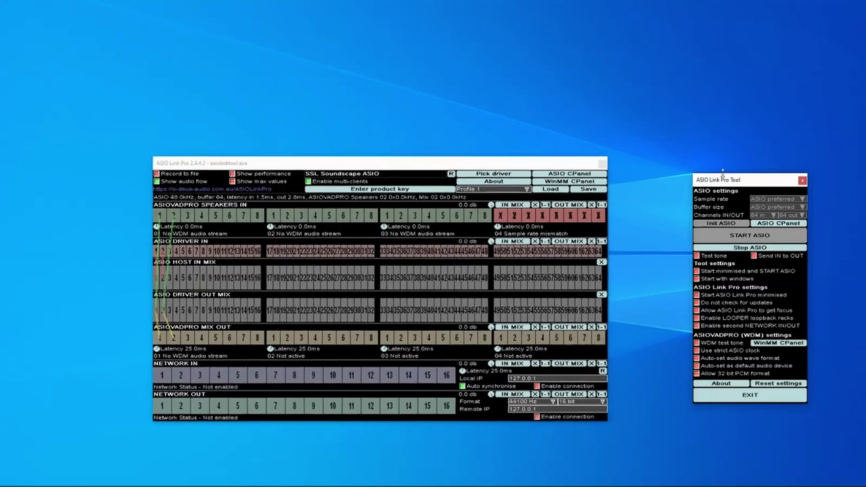
{"action": "left_click_drag", "start_coordinate": [724, 180], "coordinate": [663, 182]}
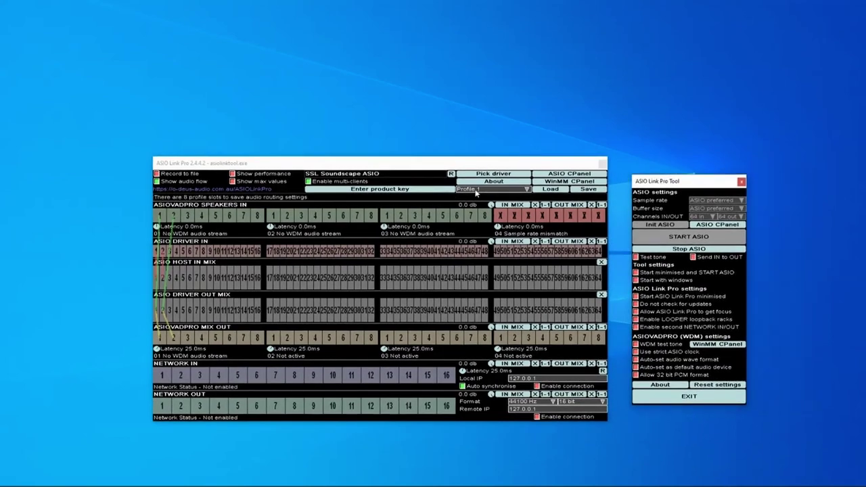
{"action": "left_click", "coordinate": [497, 174]}
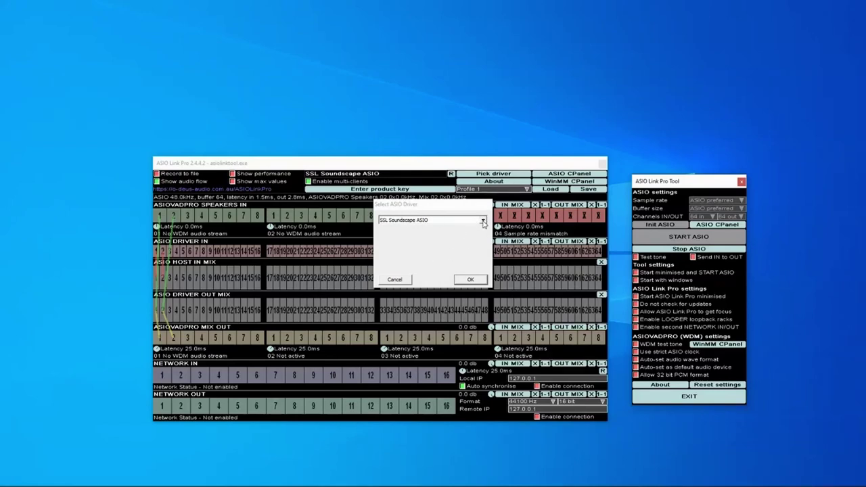
- Confirm SSL Soundscape ASIO as the ASIO driver, then exit ASIO Link Pro
{"action": "left_click", "coordinate": [483, 219]}
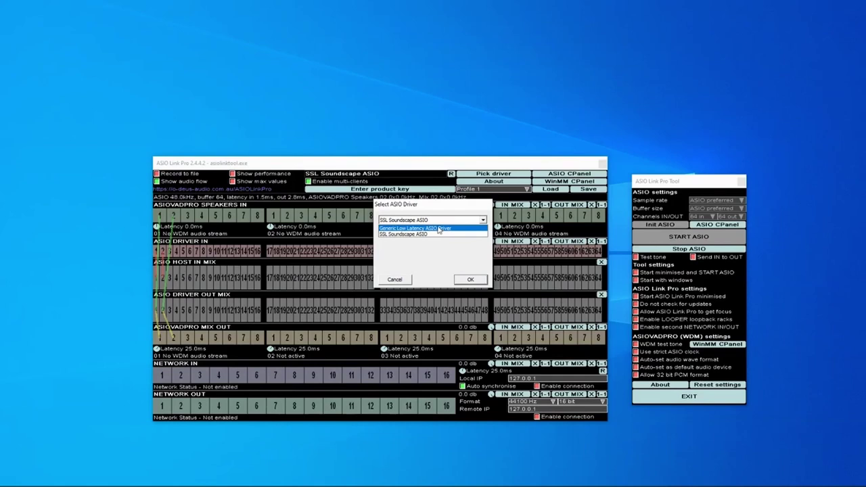
{"action": "left_click", "coordinate": [395, 235]}
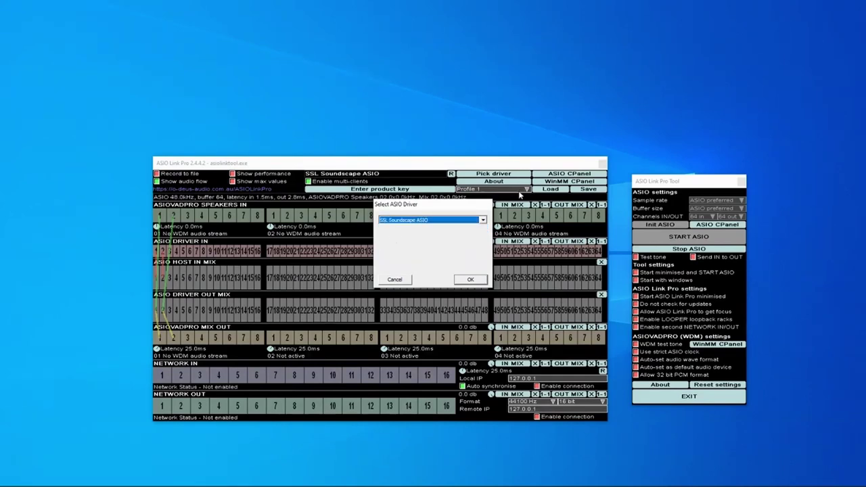
{"action": "left_click", "coordinate": [471, 280]}
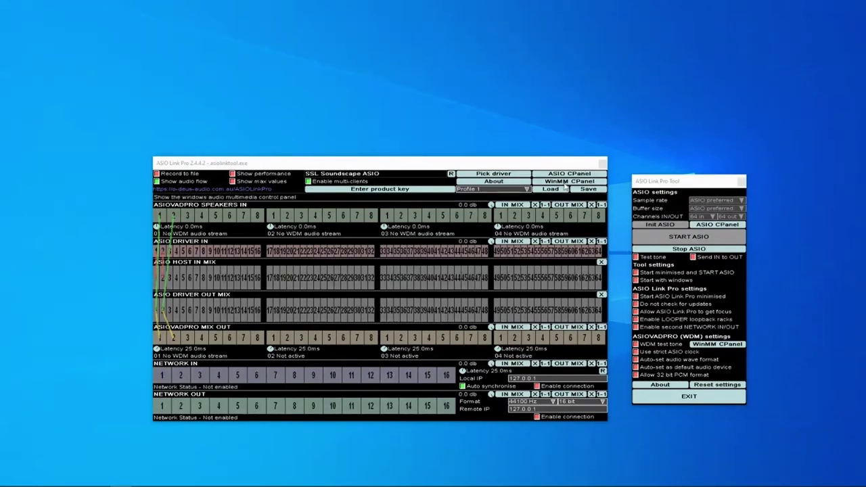
{"action": "left_click", "coordinate": [660, 396]}
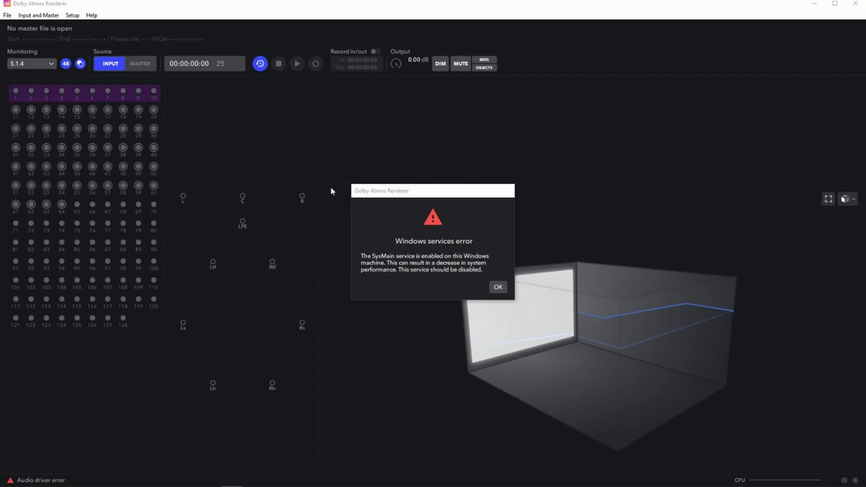
- Dismiss the SysMain and audio driver errors and open the renderer's File > Settings
{"action": "left_click", "coordinate": [499, 288]}
{"action": "left_click", "coordinate": [500, 288]}
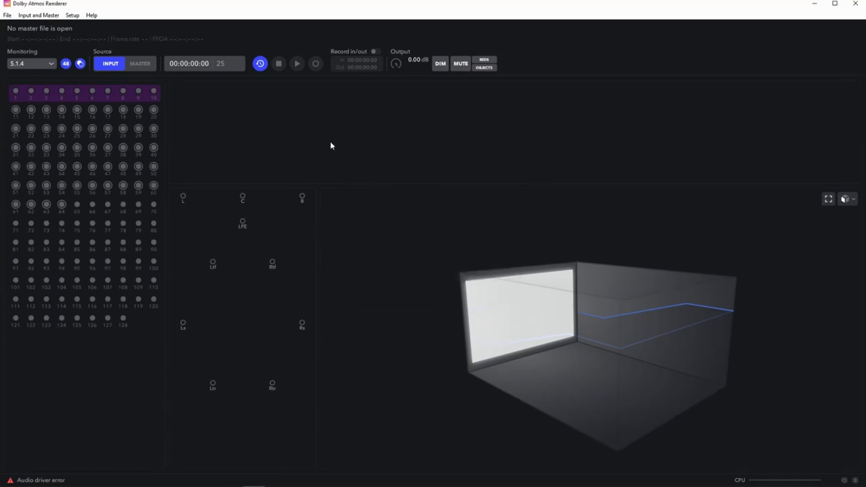
{"action": "left_click", "coordinate": [9, 17]}
{"action": "left_click", "coordinate": [34, 93]}
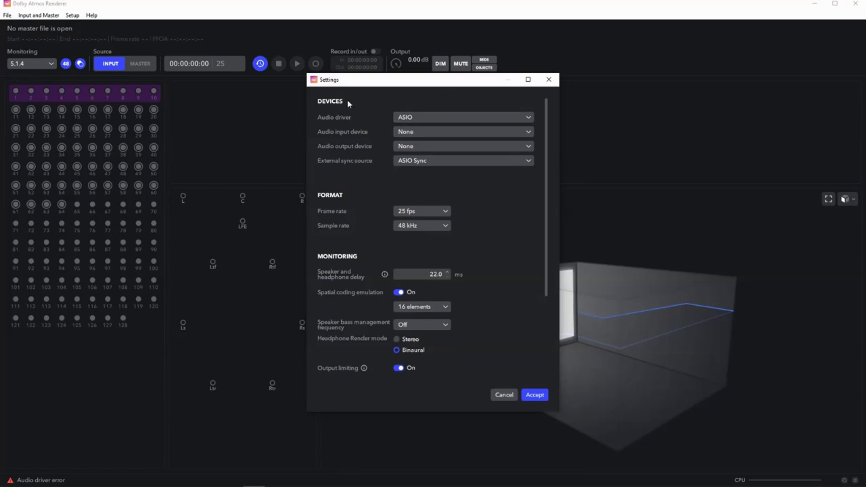
- Set the audio input device to ASIO Link Pro, keep ASIO Link Pro output, and accept
{"action": "left_click", "coordinate": [475, 131]}
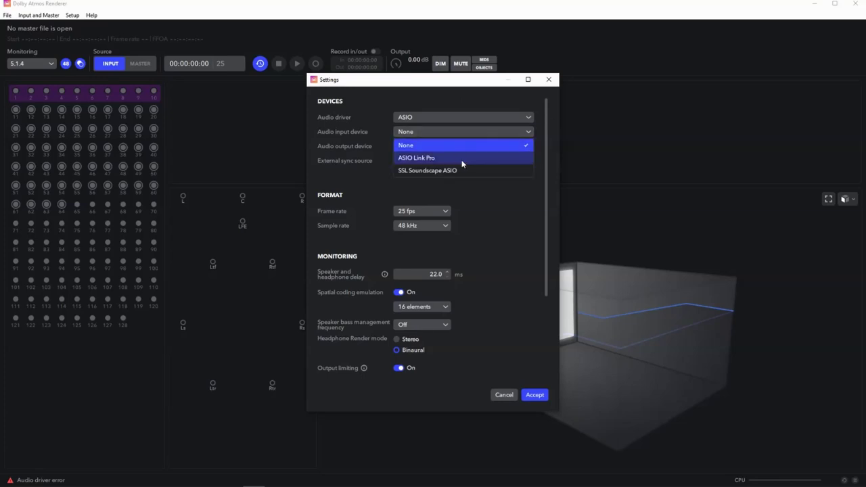
{"action": "left_click", "coordinate": [426, 160]}
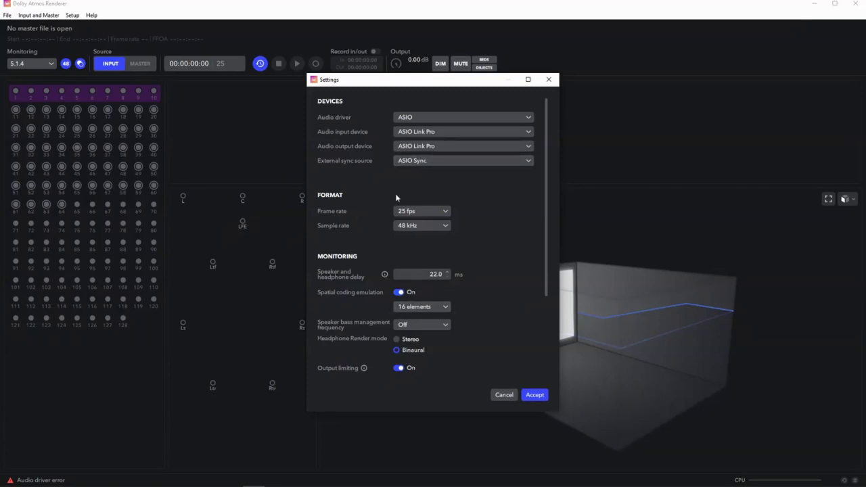
{"action": "scroll", "coordinate": [510, 319], "scroll_direction": "down", "scroll_amount": 3}
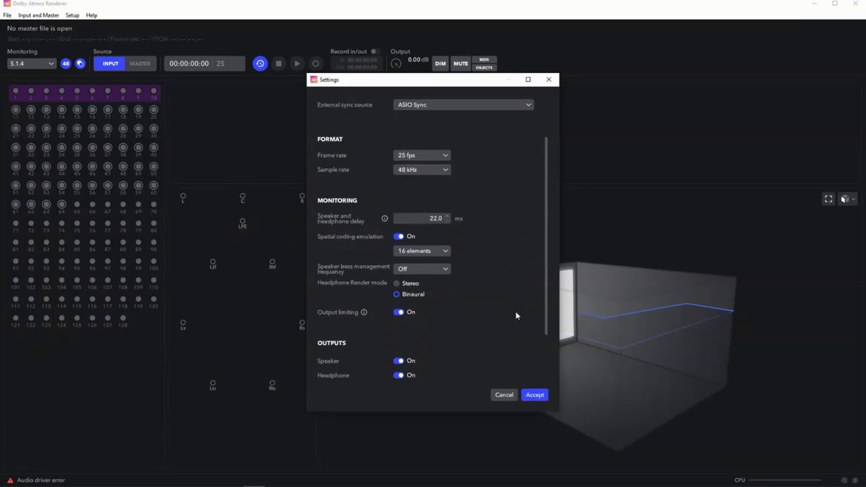
{"action": "left_click", "coordinate": [538, 397]}
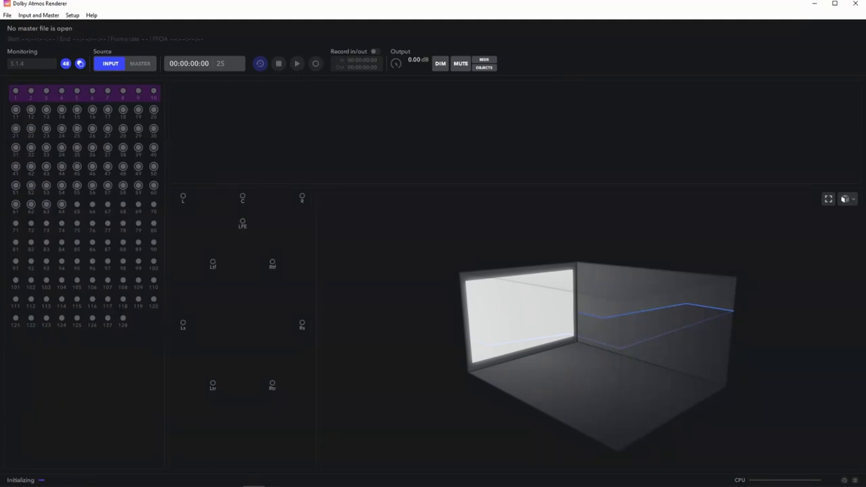
- Move the ASIO Link Pro panel, toggle Enable multi-clients off and on, and close it
{"action": "left_click_drag", "start_coordinate": [566, 16], "coordinate": [607, 159]}
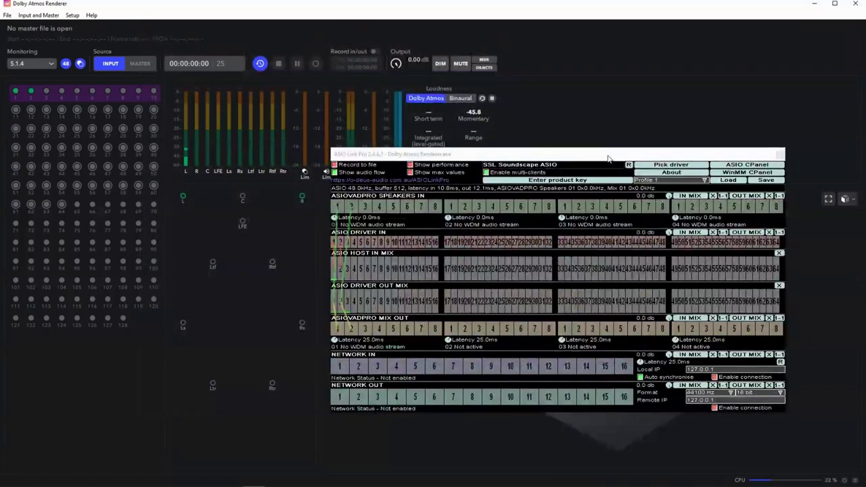
{"action": "left_click", "coordinate": [486, 172]}
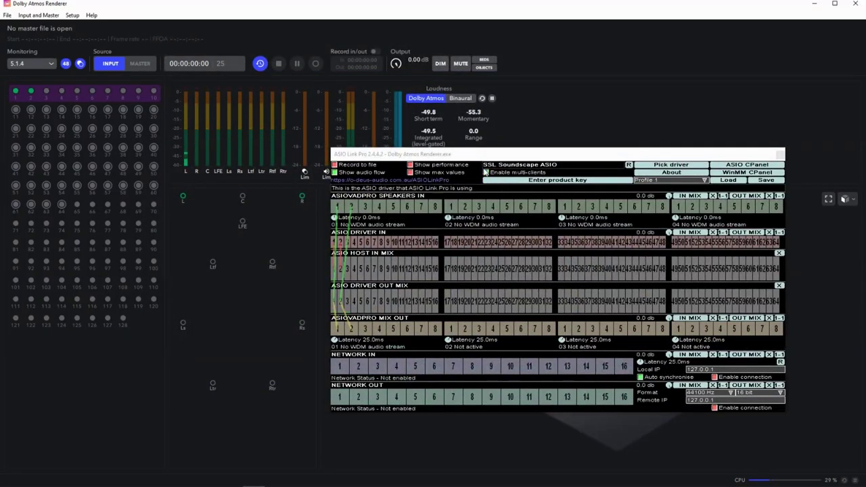
{"action": "left_click", "coordinate": [486, 172]}
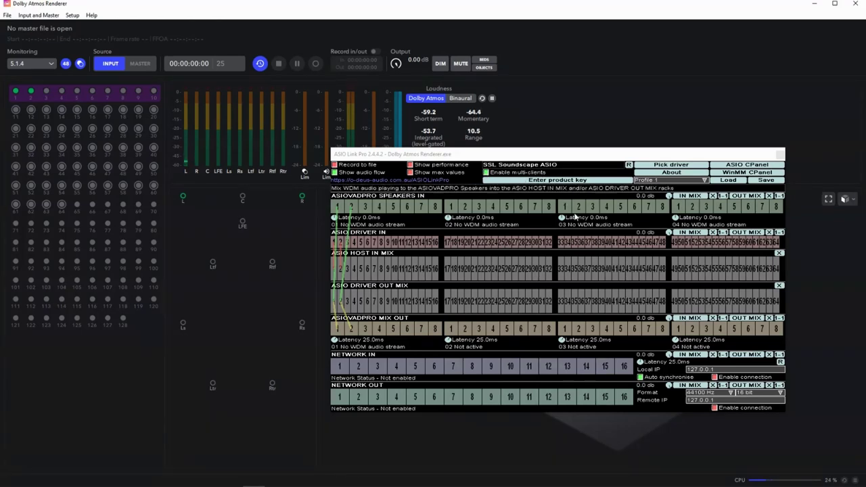
{"action": "left_click", "coordinate": [538, 145]}
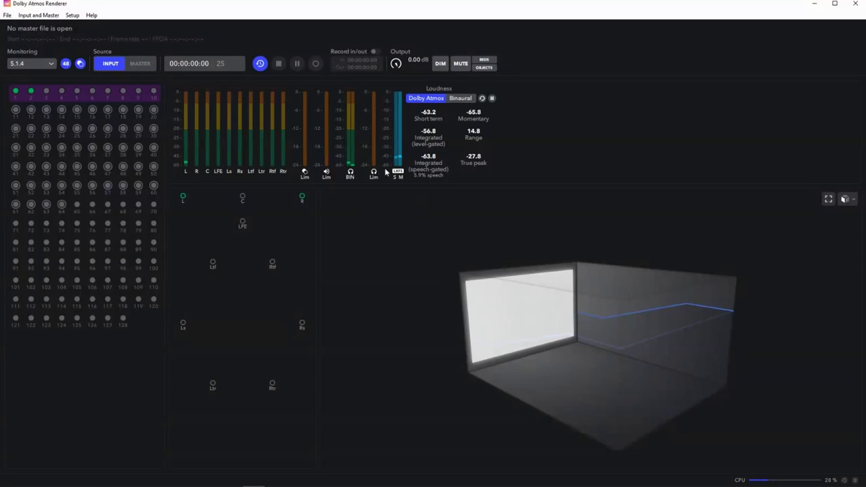
- Reopen Settings and set external sync source to LTC over audio on input channel 64
{"action": "left_click", "coordinate": [8, 16]}
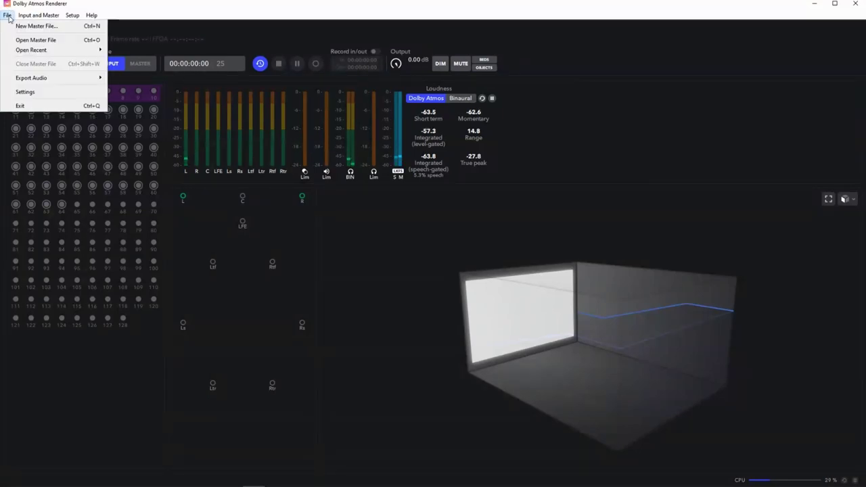
{"action": "left_click", "coordinate": [42, 93]}
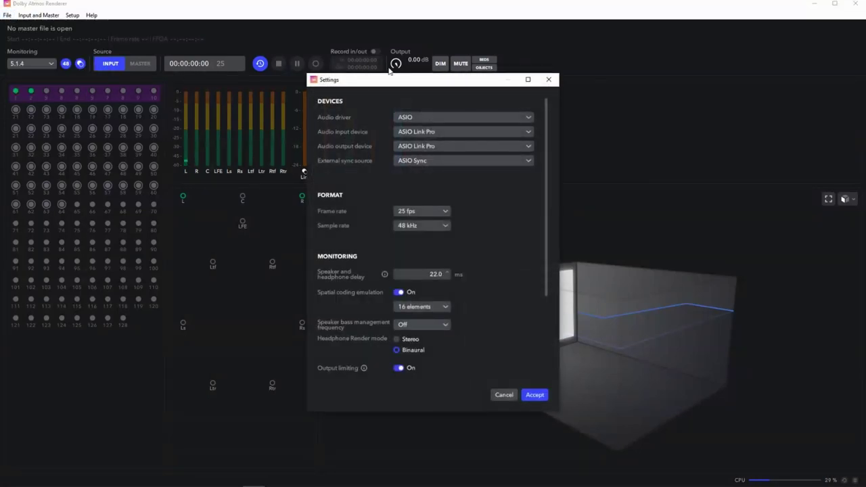
{"action": "left_click", "coordinate": [407, 162]}
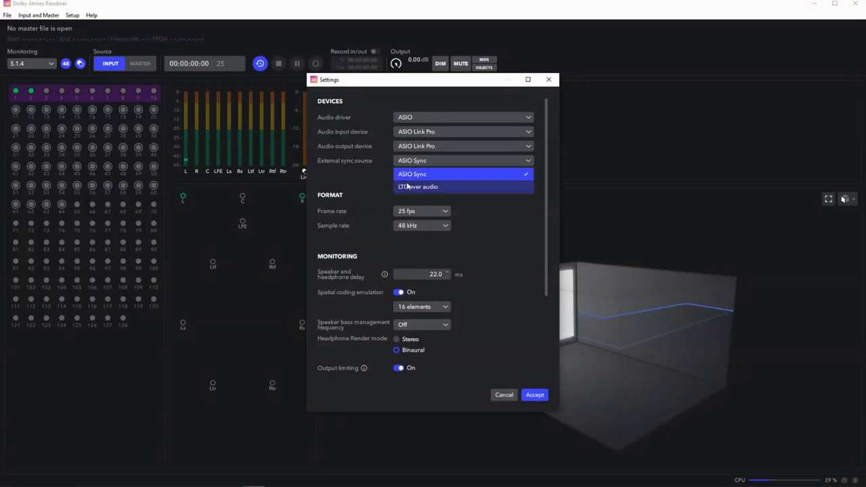
{"action": "left_click", "coordinate": [407, 186]}
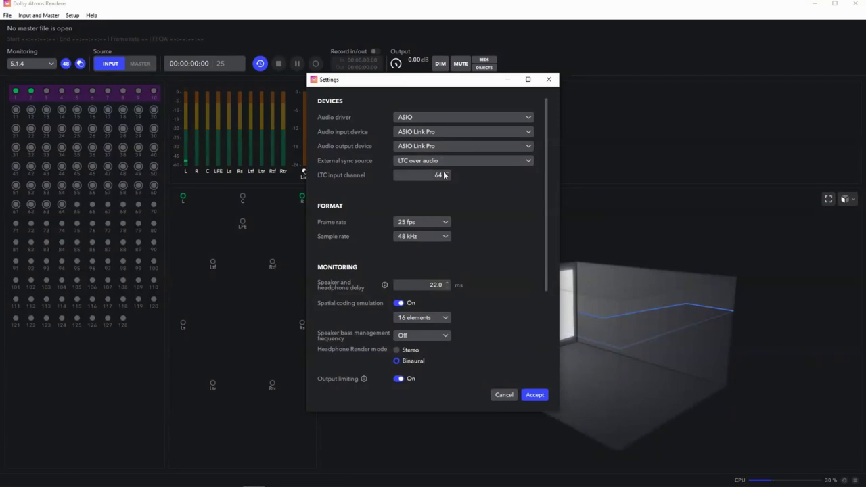
{"action": "scroll", "coordinate": [480, 245], "scroll_direction": "down", "scroll_amount": 3}
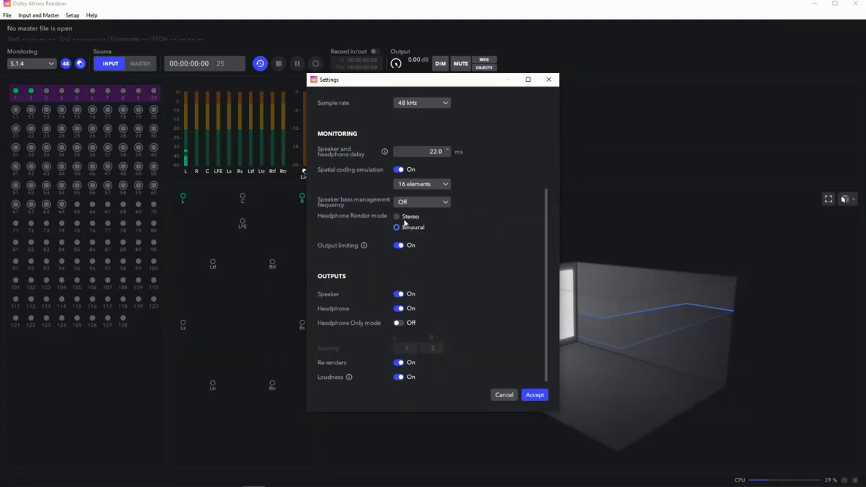
{"action": "left_click", "coordinate": [399, 323]}
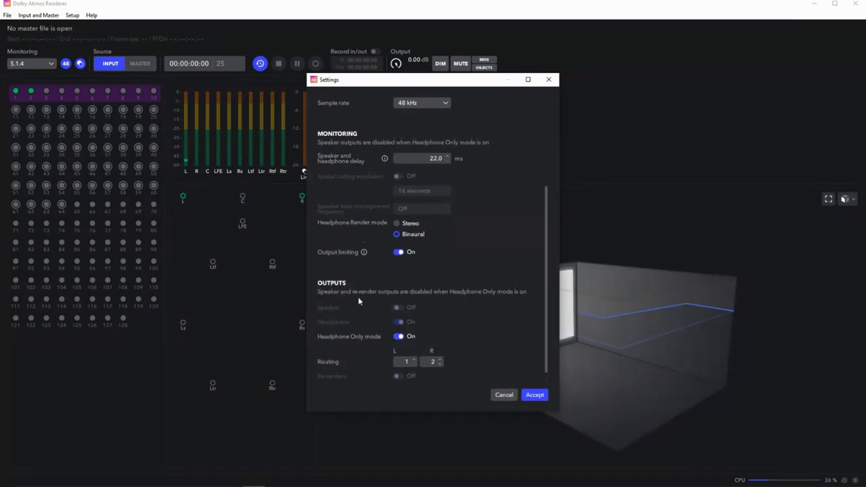
{"action": "scroll", "coordinate": [455, 305], "scroll_direction": "down", "scroll_amount": 1}
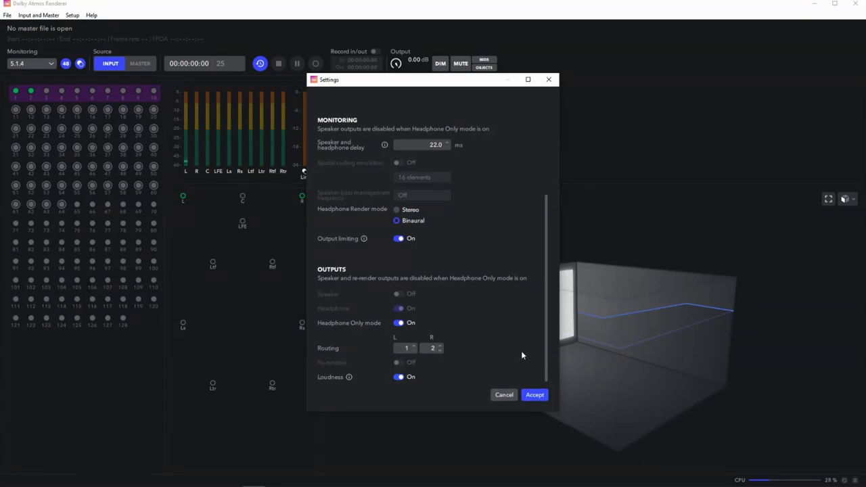
{"action": "left_click", "coordinate": [398, 323]}
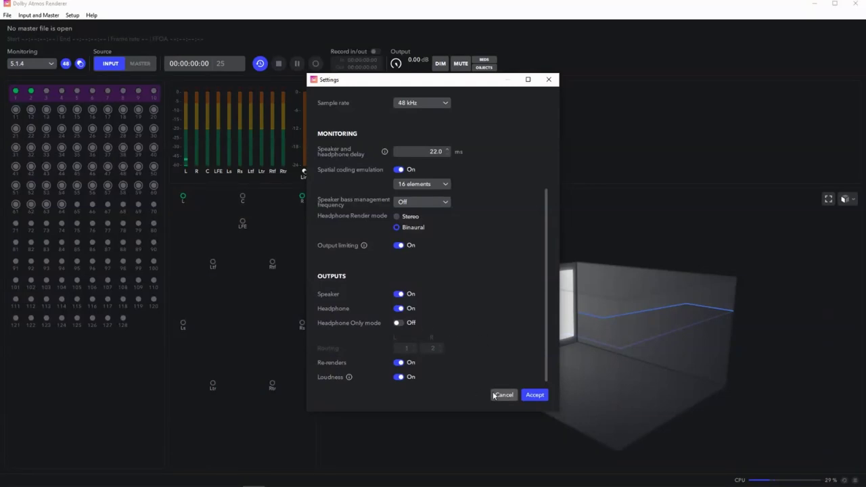
{"action": "scroll", "coordinate": [422, 305], "scroll_direction": "up", "scroll_amount": 1}
- Review the speaker bass management options and leave it Off
{"action": "scroll", "coordinate": [422, 305], "scroll_direction": "up", "scroll_amount": 3}
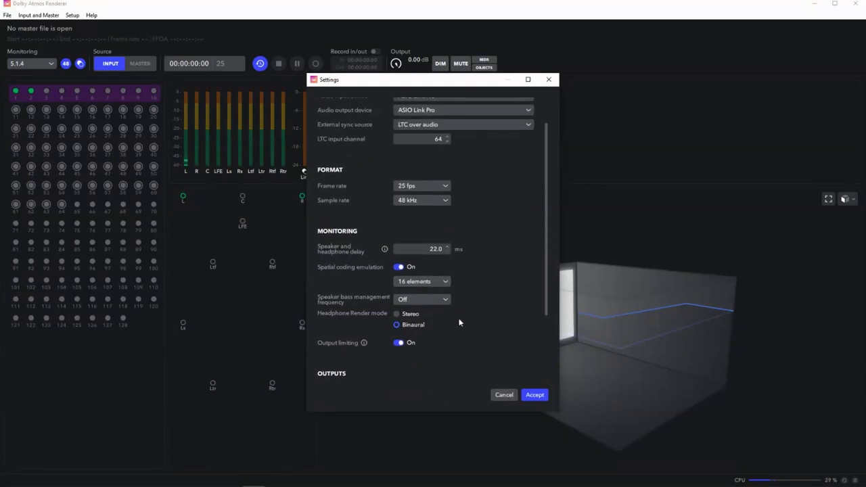
{"action": "left_click", "coordinate": [443, 300]}
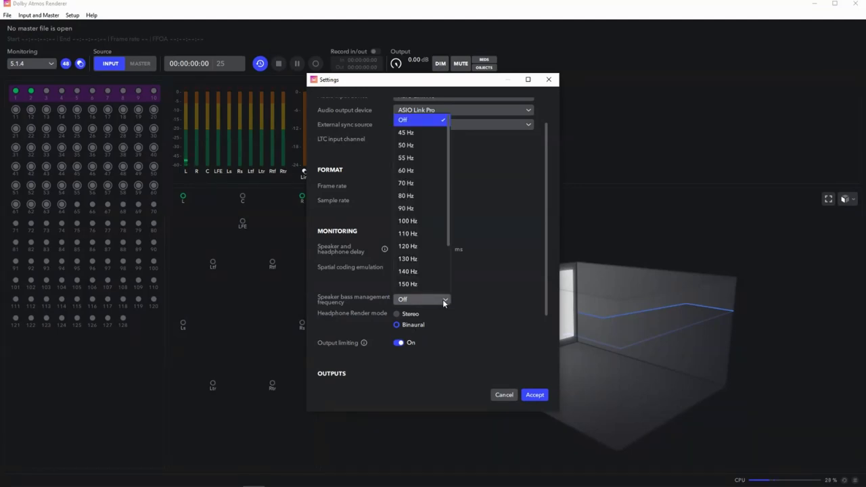
{"action": "scroll", "coordinate": [454, 283], "scroll_direction": "down", "scroll_amount": 1}
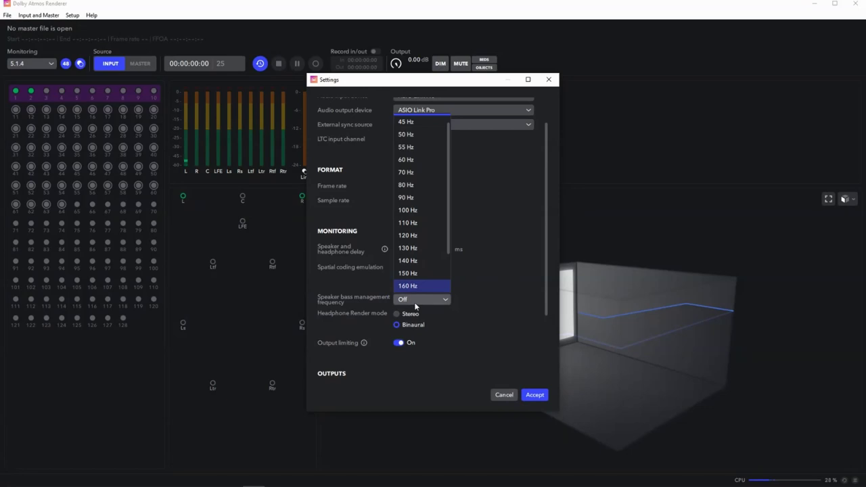
{"action": "scroll", "coordinate": [414, 302], "scroll_direction": "up", "scroll_amount": 1}
{"action": "left_click", "coordinate": [483, 298]}
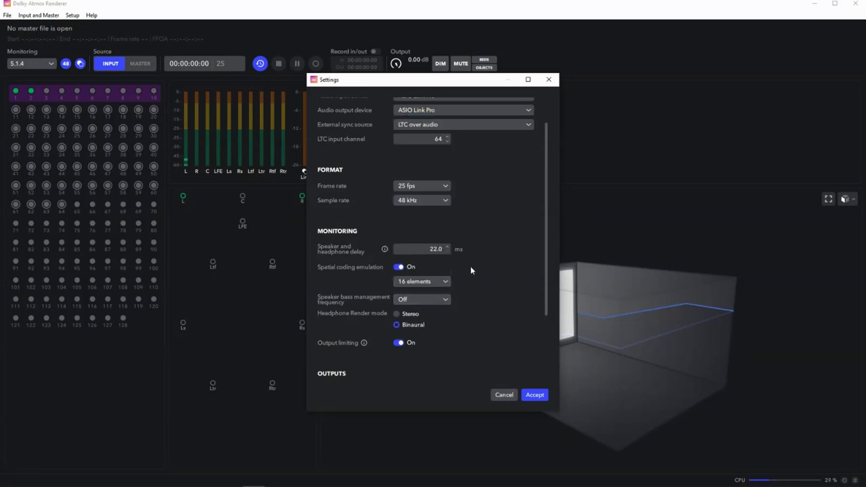
{"action": "scroll", "coordinate": [470, 266], "scroll_direction": "up", "scroll_amount": 1}
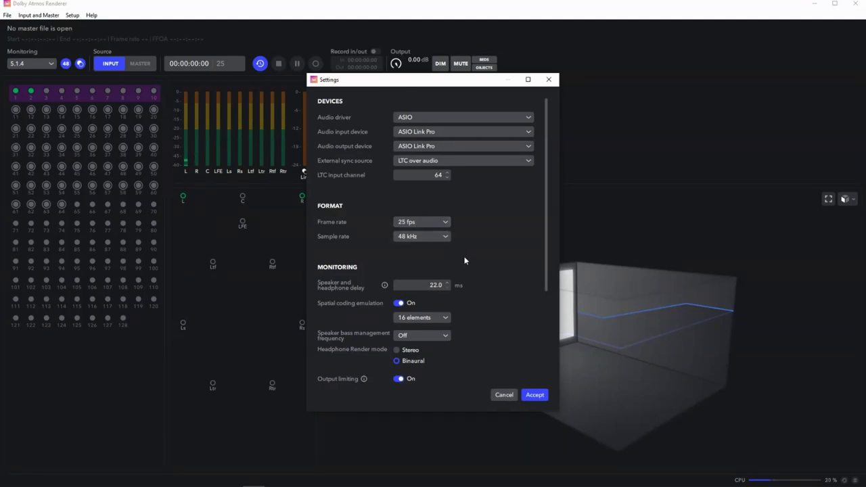
- Keep the frame rate at 25 fps and accept the settings to restart the renderer
{"action": "left_click", "coordinate": [444, 222]}
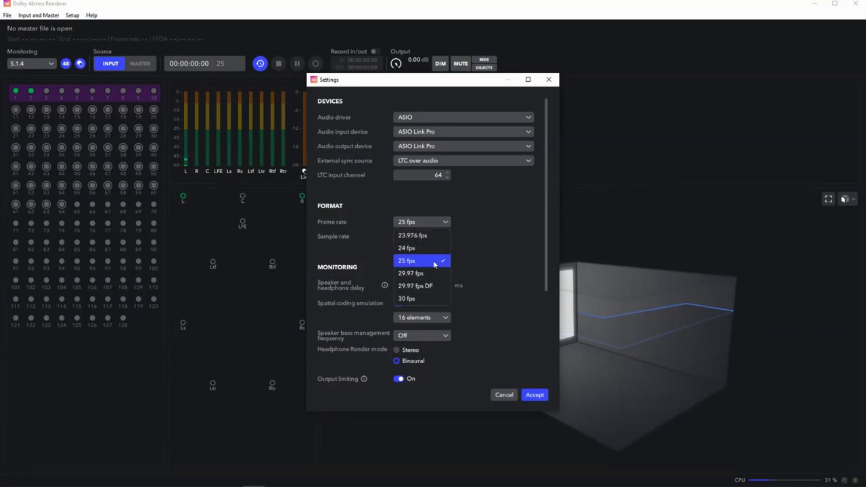
{"action": "left_click", "coordinate": [516, 246]}
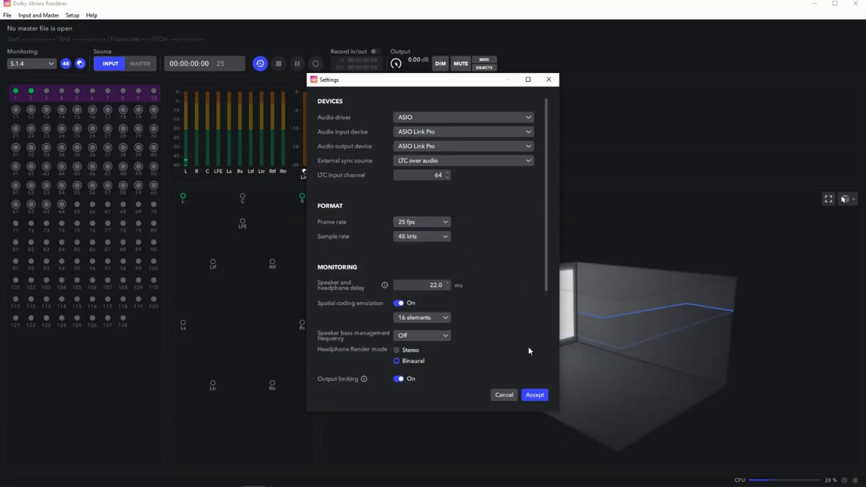
{"action": "left_click", "coordinate": [531, 397]}
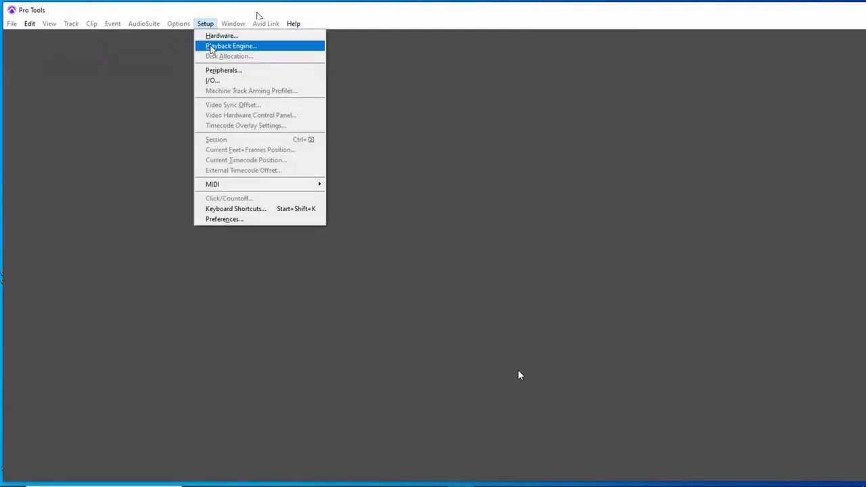
- Choose ASIO Link Pro in Setup > Playback Engine, giving a 512-sample buffer
{"action": "left_click", "coordinate": [219, 48]}
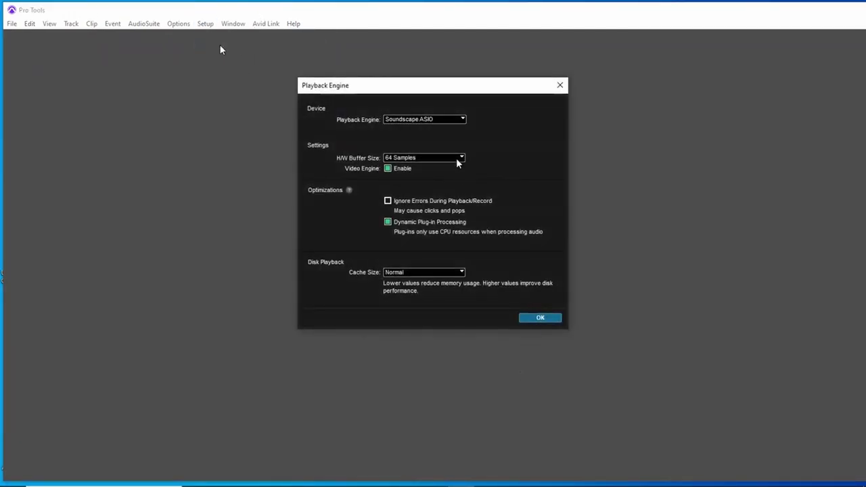
{"action": "left_click", "coordinate": [435, 120]}
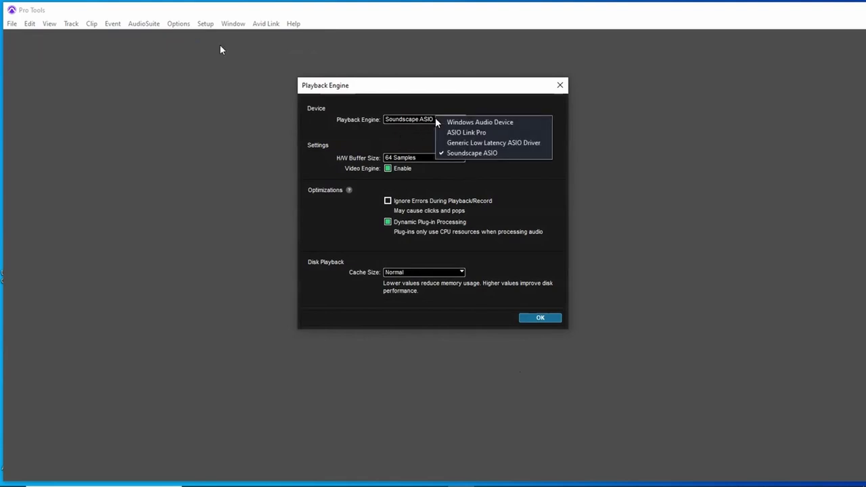
{"action": "left_click", "coordinate": [475, 134]}
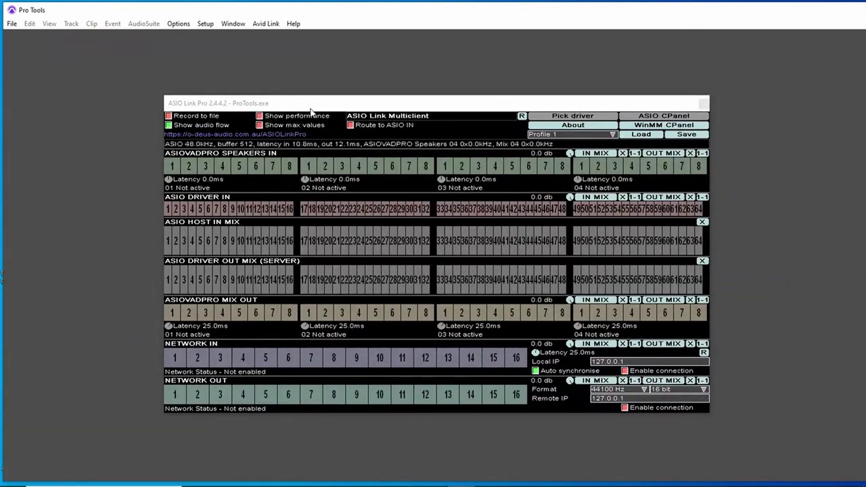
- Place the Pro Tools and renderer ASIO Link Pro panels side by side and enable multi-client mode for the renderer's driver
{"action": "left_click_drag", "start_coordinate": [309, 108], "coordinate": [163, 72]}
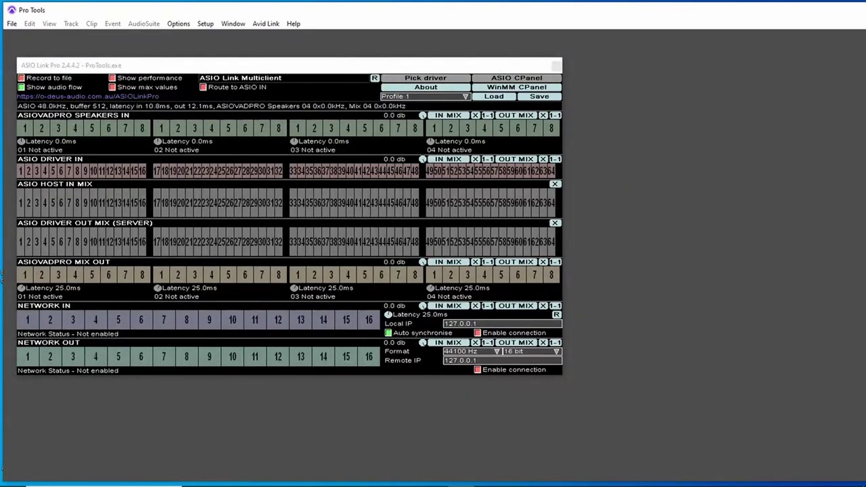
{"action": "left_click_drag", "start_coordinate": [587, 302], "coordinate": [438, 97]}
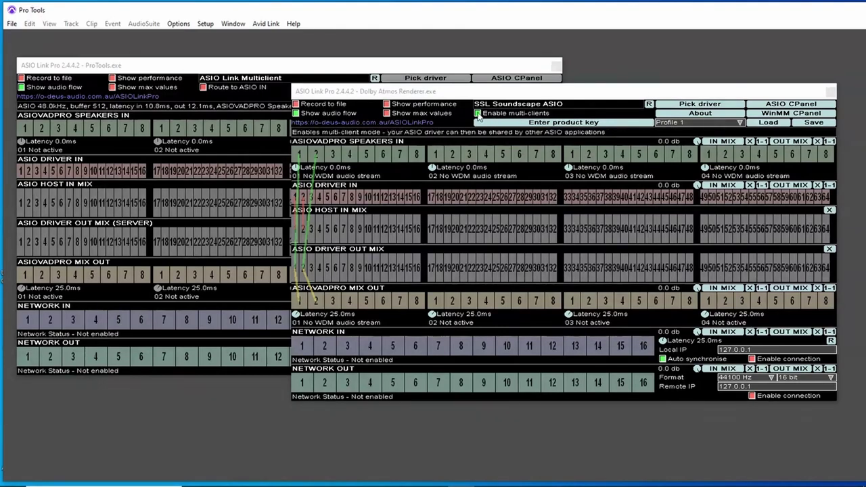
{"action": "left_click", "coordinate": [477, 114]}
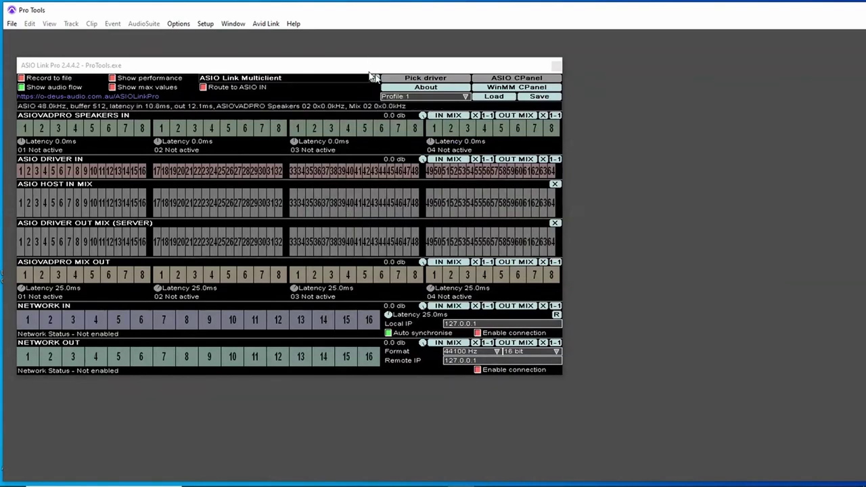
{"action": "left_click_drag", "start_coordinate": [367, 71], "coordinate": [543, 82]}
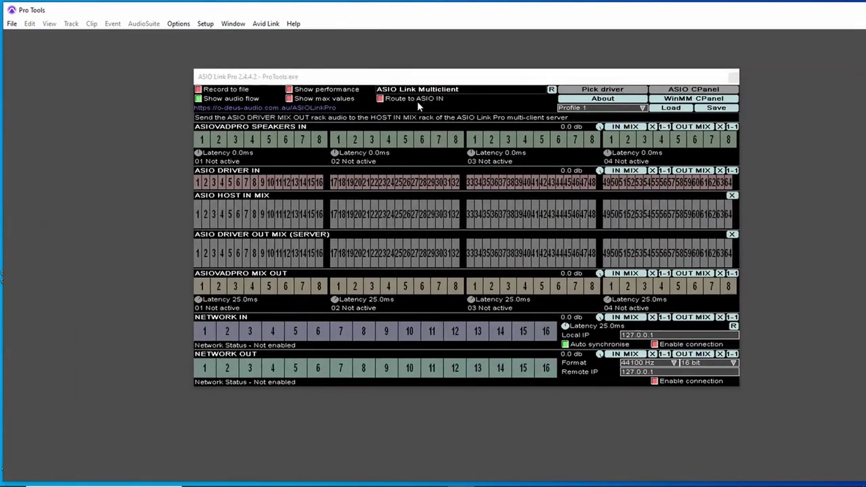
- Tick 'Route to ASIO IN' in ASIO Link Pro and move the panel to the bottom-right corner
{"action": "left_click", "coordinate": [380, 98]}
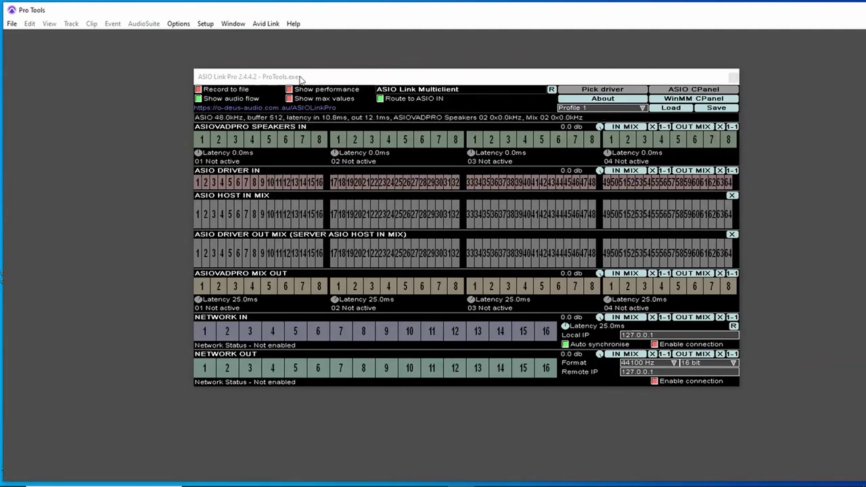
{"action": "left_click_drag", "start_coordinate": [300, 79], "coordinate": [859, 484]}
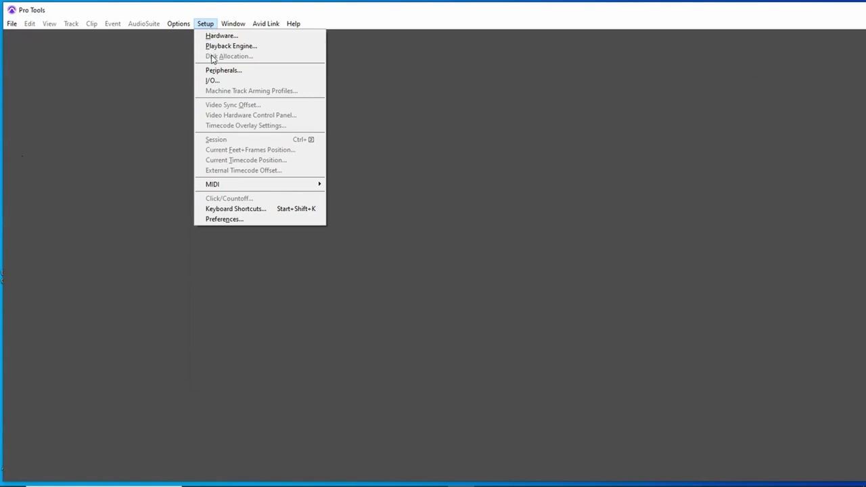
- Enable the Dolby Atmos peripheral with DESKTOP-OHLEA89.local as the renderer host
{"action": "left_click", "coordinate": [216, 70]}
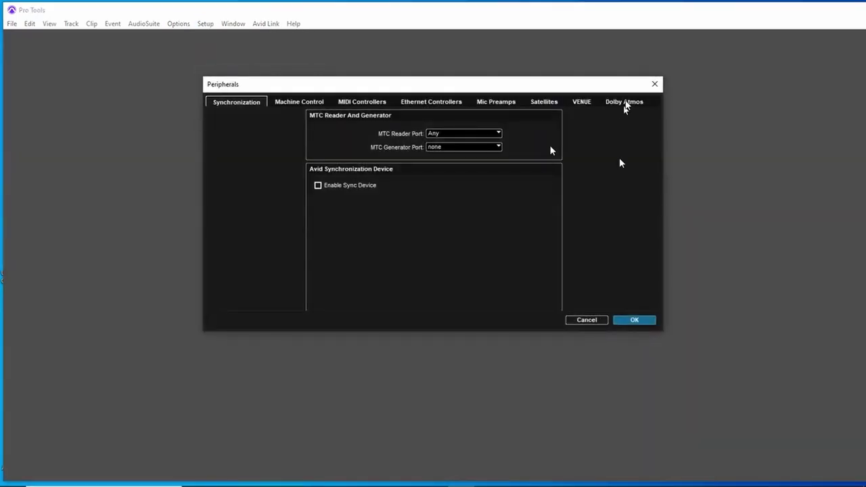
{"action": "left_click", "coordinate": [623, 103]}
{"action": "left_click", "coordinate": [373, 122]}
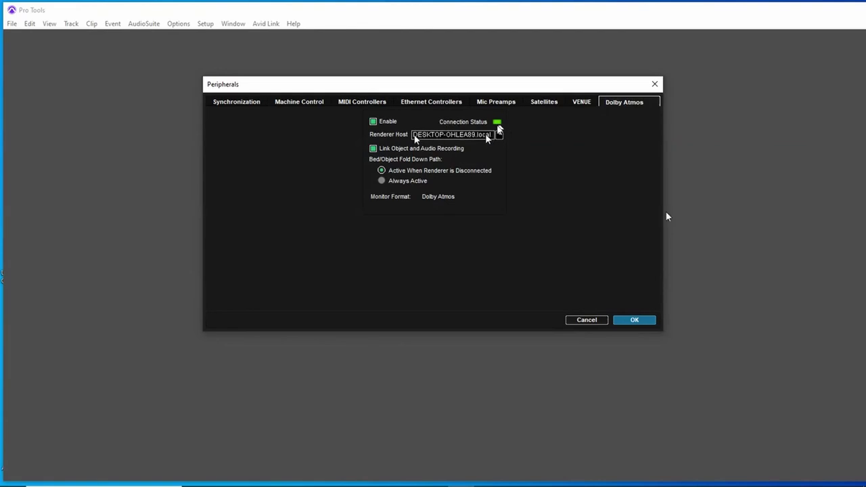
{"action": "left_click", "coordinate": [499, 135]}
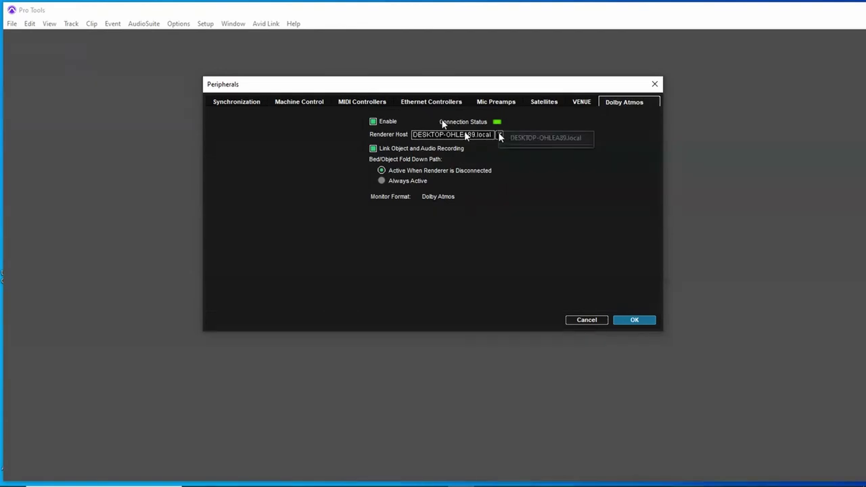
{"action": "left_click", "coordinate": [541, 138]}
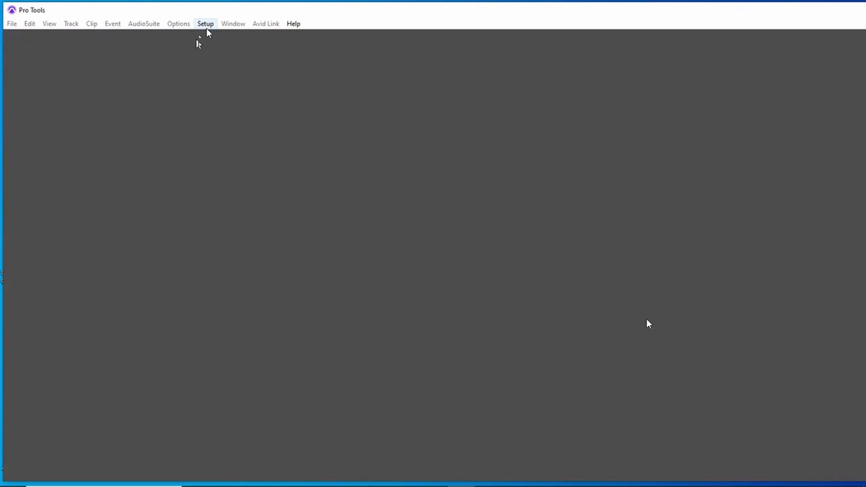
- Import Dolby Audio Bridge Stereo.pio into I/O Setup, replacing the existing busses
{"action": "left_click", "coordinate": [207, 27]}
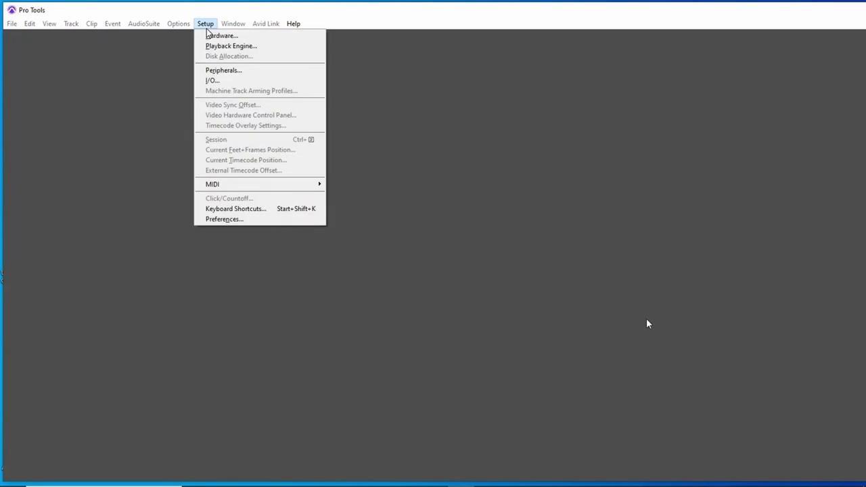
{"action": "left_click", "coordinate": [223, 81]}
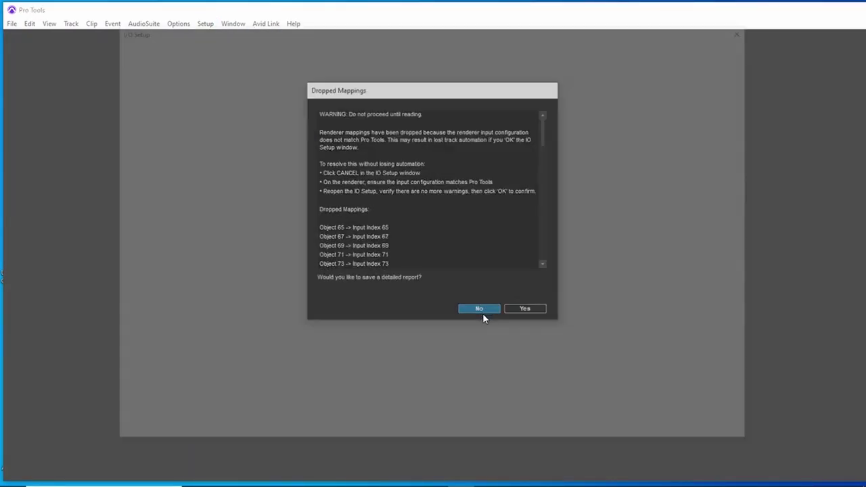
{"action": "left_click", "coordinate": [481, 311]}
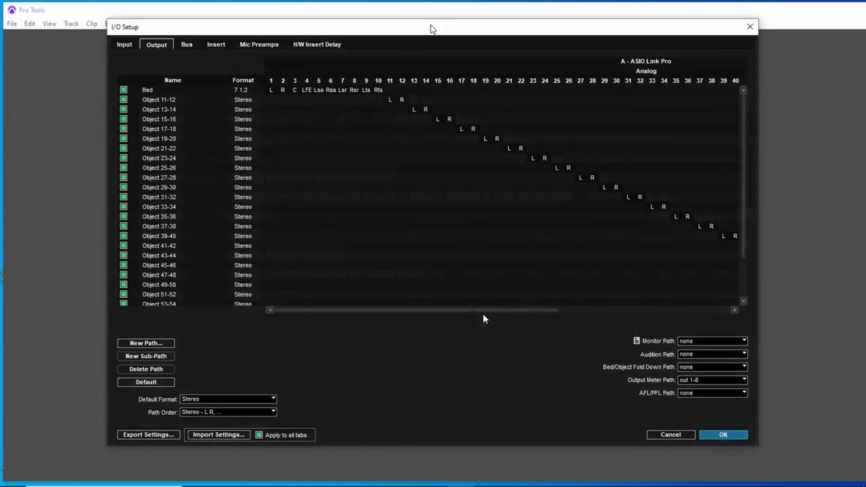
{"action": "left_click", "coordinate": [201, 435]}
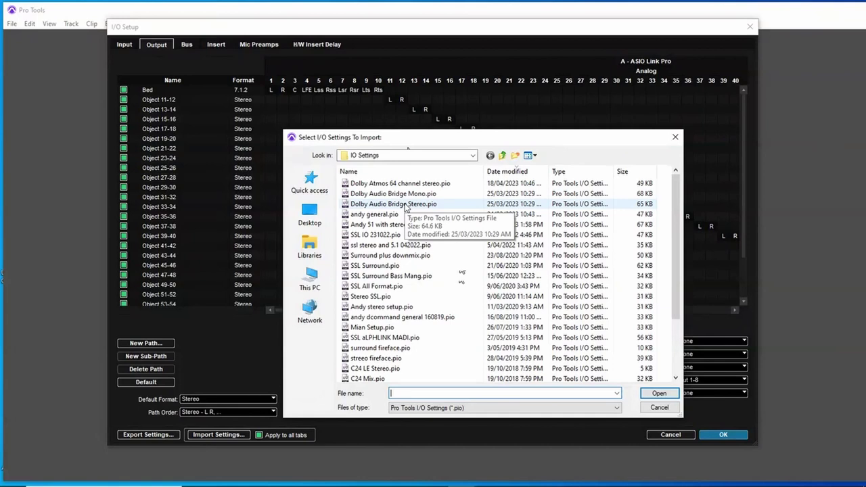
{"action": "left_click", "coordinate": [406, 204]}
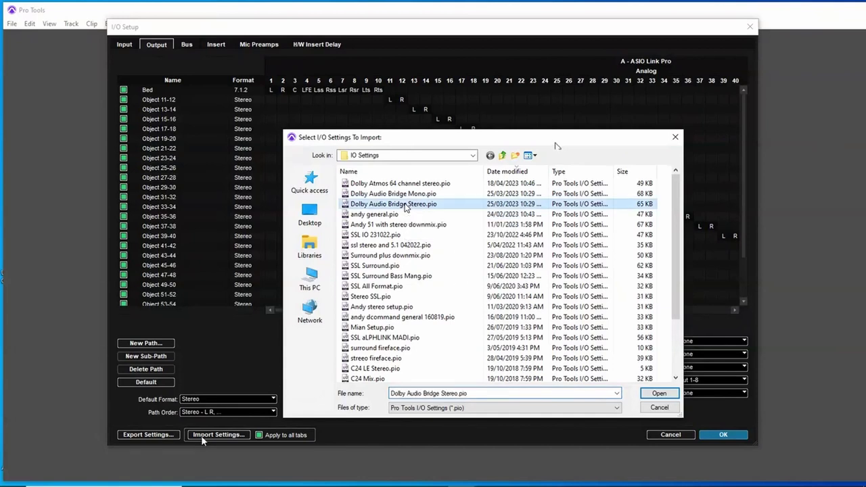
{"action": "left_click", "coordinate": [659, 394]}
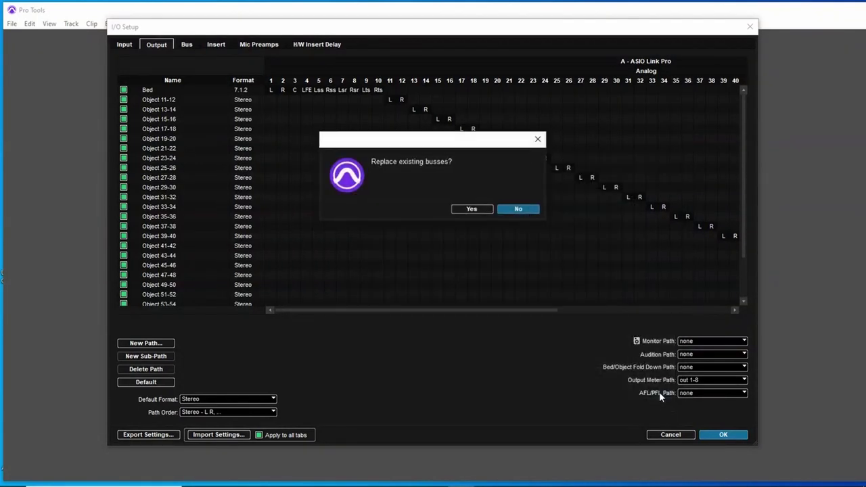
{"action": "left_click", "coordinate": [475, 211]}
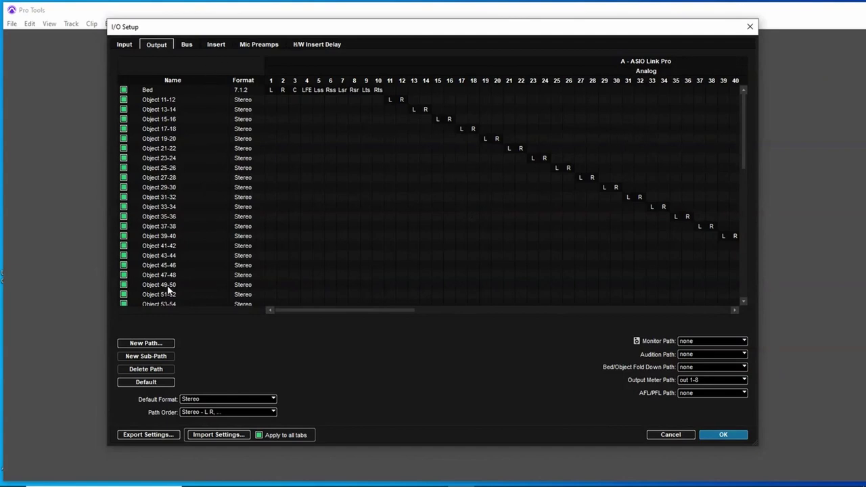
- Check the LTC Ch 129 output path and the bus-to-renderer mappings
{"action": "scroll", "coordinate": [180, 259], "scroll_direction": "down", "scroll_amount": 10}
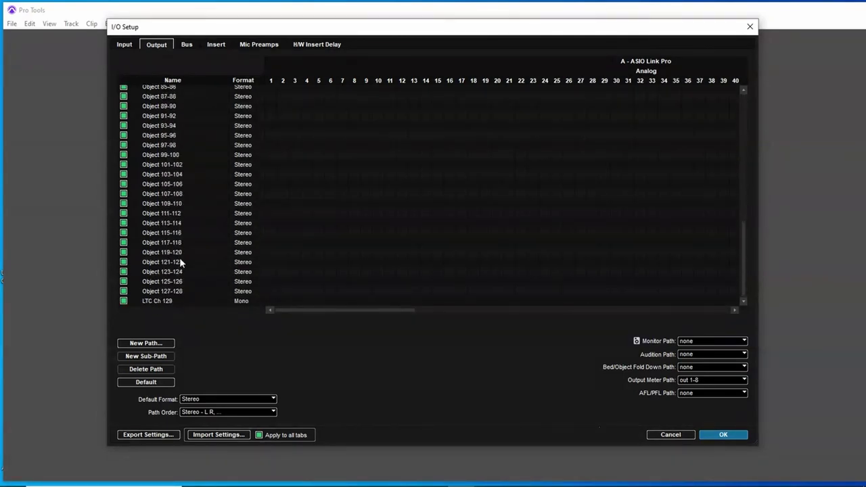
{"action": "left_click", "coordinate": [163, 301]}
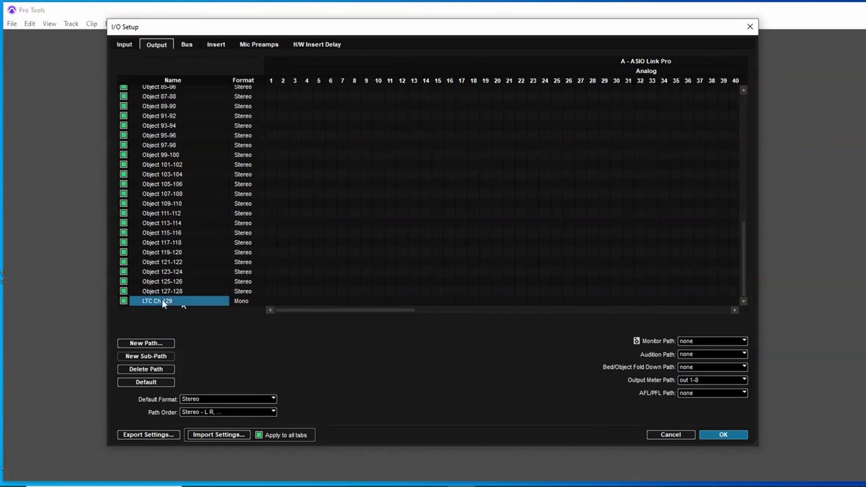
{"action": "scroll", "coordinate": [162, 303], "scroll_direction": "up", "scroll_amount": 4}
{"action": "scroll", "coordinate": [161, 303], "scroll_direction": "up", "scroll_amount": 4}
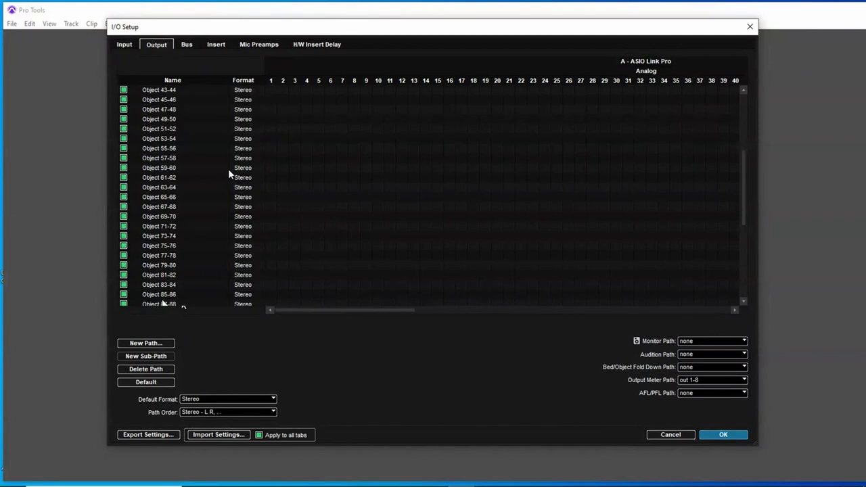
{"action": "left_click", "coordinate": [186, 45]}
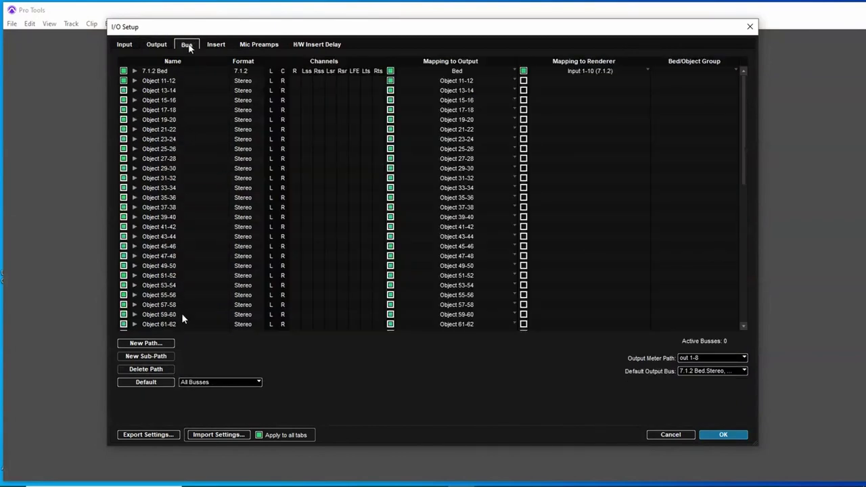
{"action": "scroll", "coordinate": [186, 318], "scroll_direction": "down", "scroll_amount": 3}
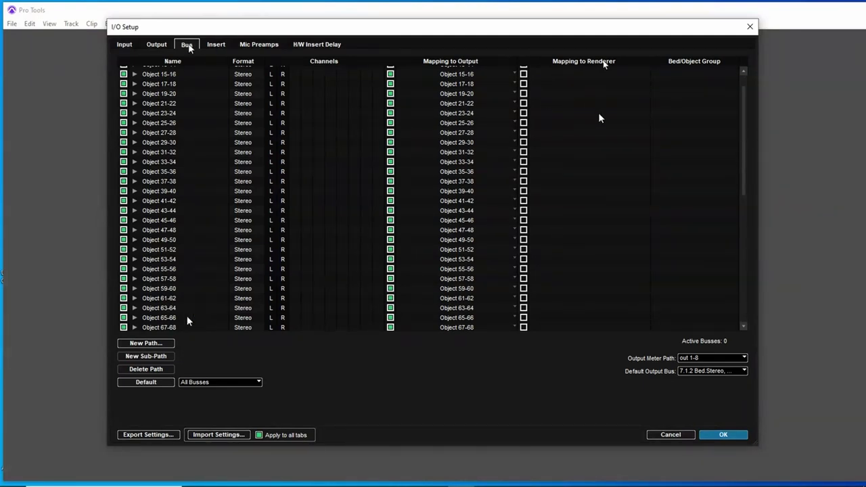
{"action": "scroll", "coordinate": [620, 135], "scroll_direction": "up", "scroll_amount": 3}
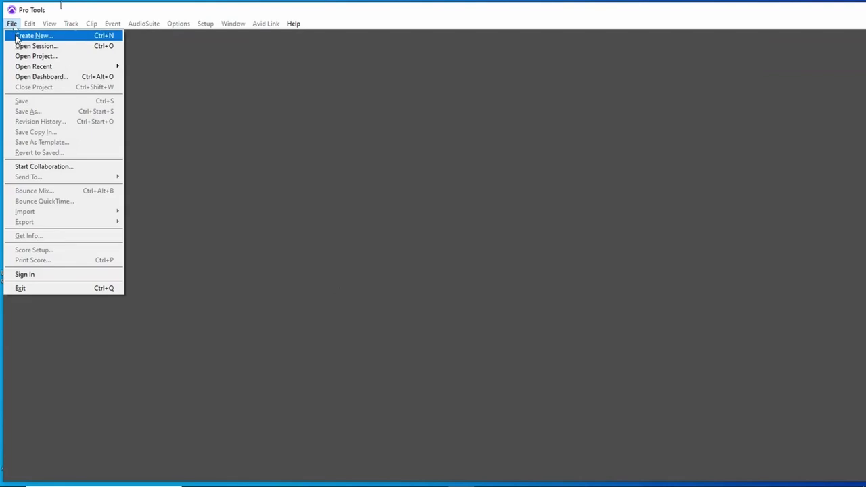
- Create session 'Dolby Audio Bridge Stereo vid' from the Dolby Audio Bridge Stereo template and choose its save folder
{"action": "left_click", "coordinate": [27, 36]}
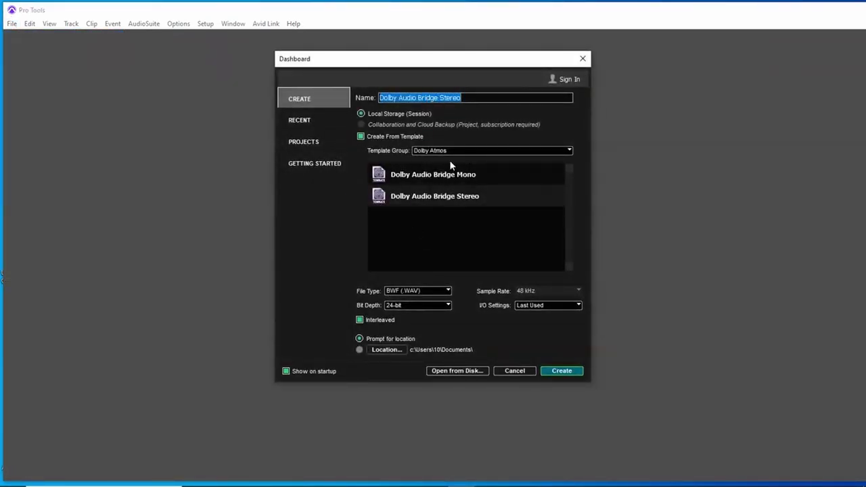
{"action": "left_click", "coordinate": [477, 98]}
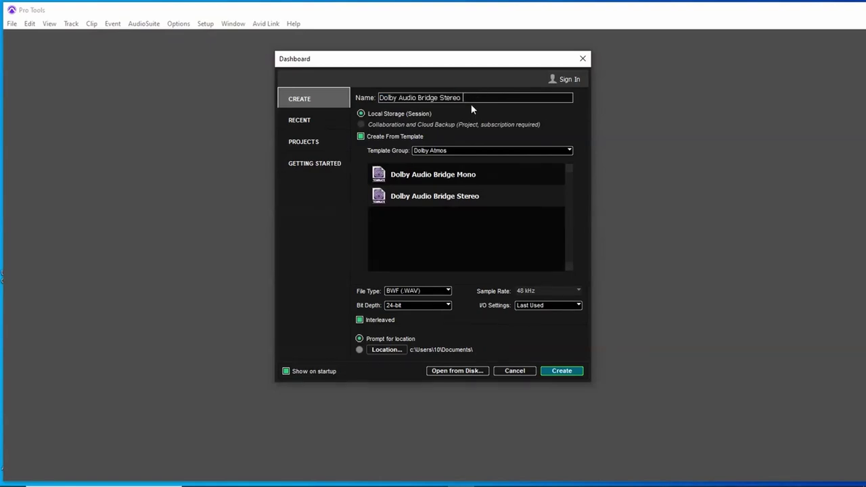
{"action": "type", "text": "vid"}
{"action": "left_click", "coordinate": [403, 200]}
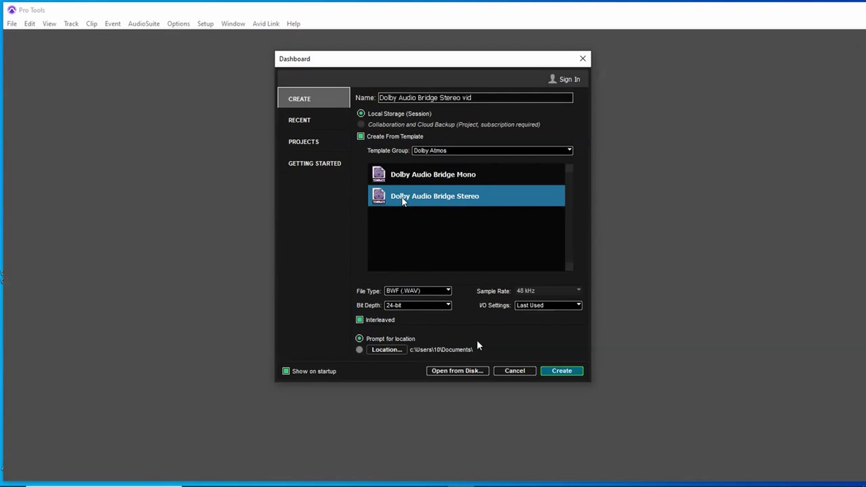
{"action": "left_click", "coordinate": [561, 371]}
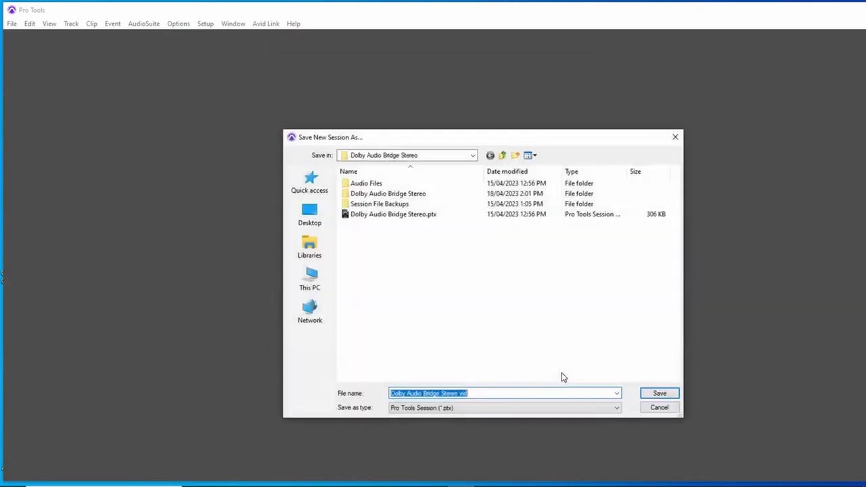
{"action": "left_click", "coordinate": [516, 157]}
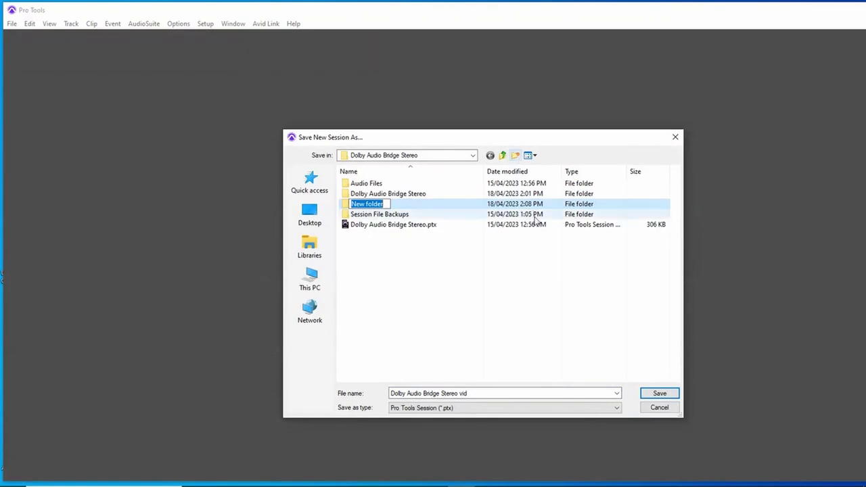
{"action": "left_click", "coordinate": [503, 156]}
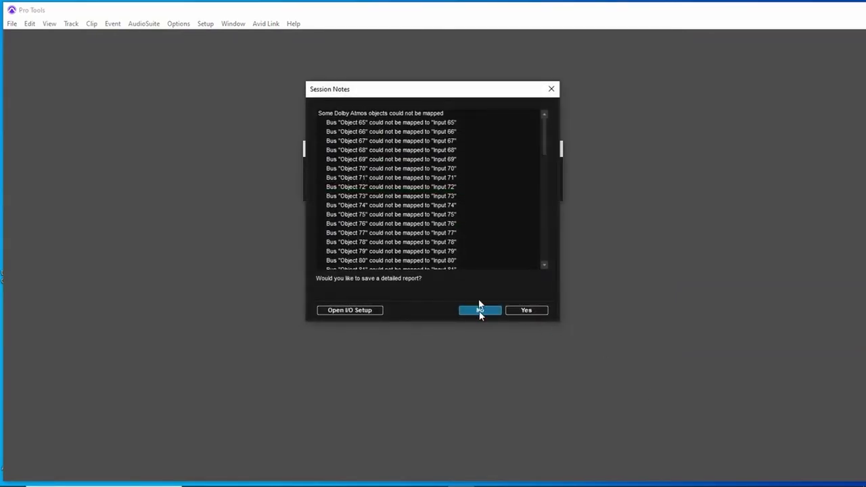
- Dismiss the unmapped-objects and missing plug-ins notices and move the Mix window off to the right
{"action": "left_click", "coordinate": [480, 310]}
{"action": "left_click", "coordinate": [480, 311]}
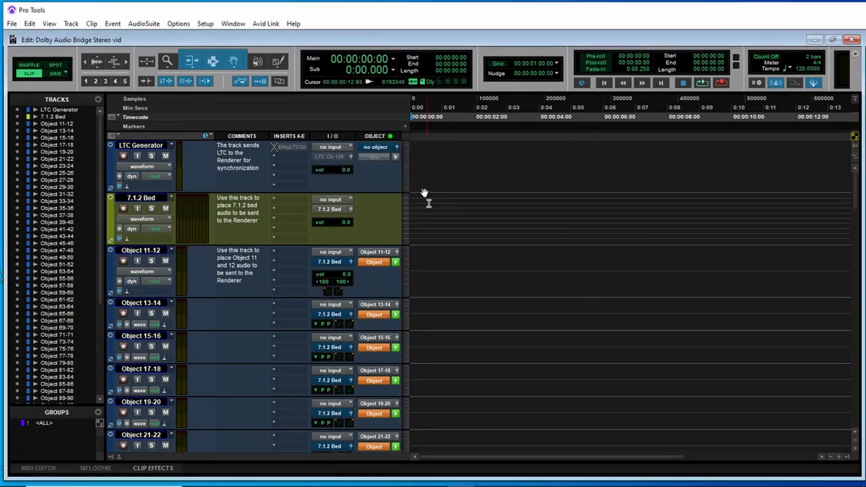
{"action": "double_click", "coordinate": [326, 42]}
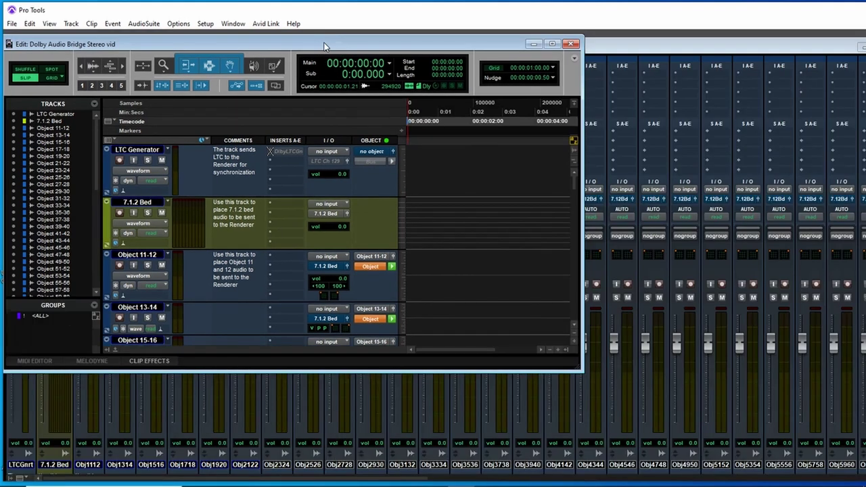
{"action": "double_click", "coordinate": [696, 50]}
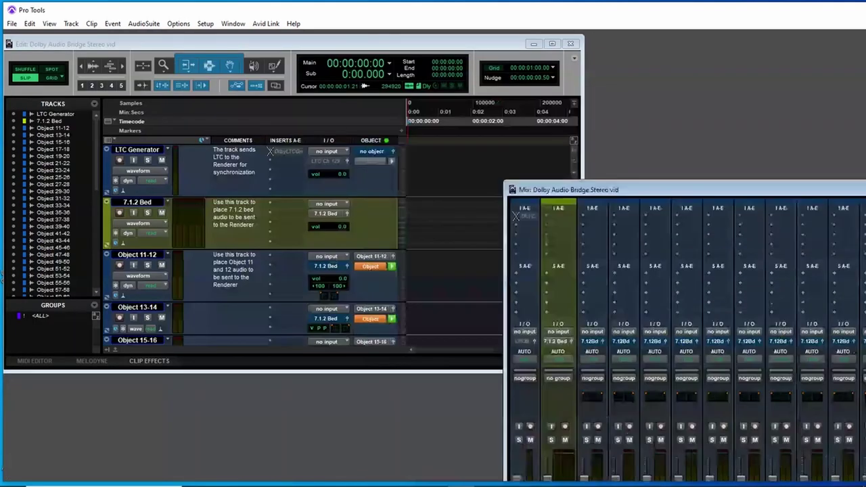
{"action": "left_click_drag", "start_coordinate": [521, 189], "coordinate": [865, 40]}
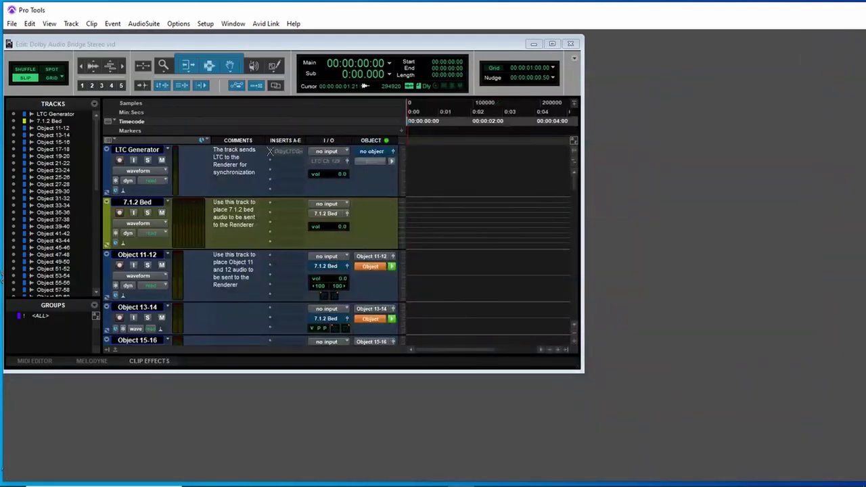
- Maximize the session's Edit window, then bring up the Dolby Atmos Renderer
{"action": "double_click", "coordinate": [462, 47]}
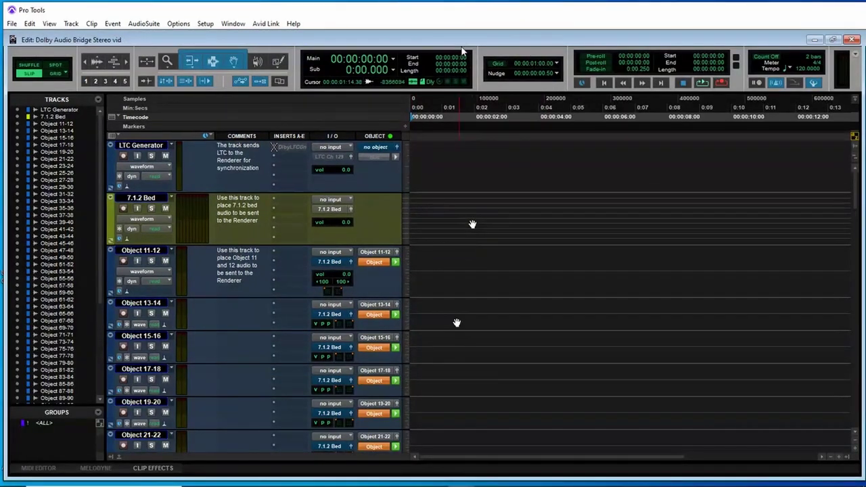
{"action": "mouse_move", "coordinate": [452, 481]}
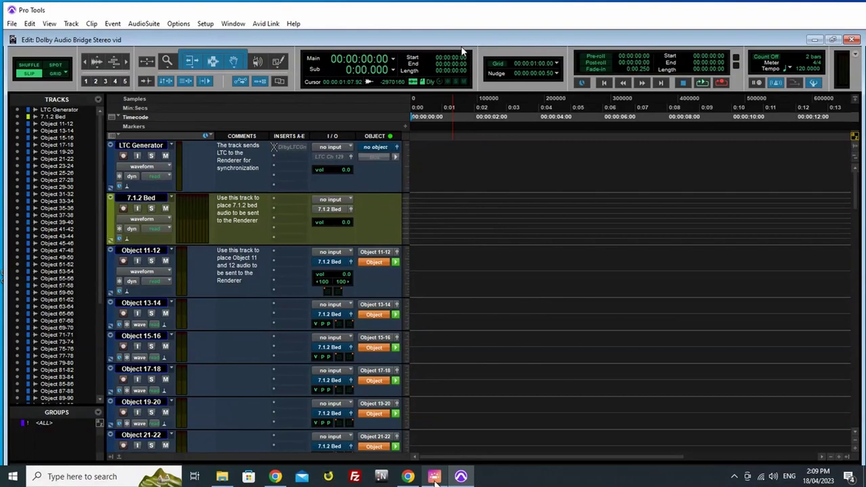
{"action": "left_click", "coordinate": [434, 477]}
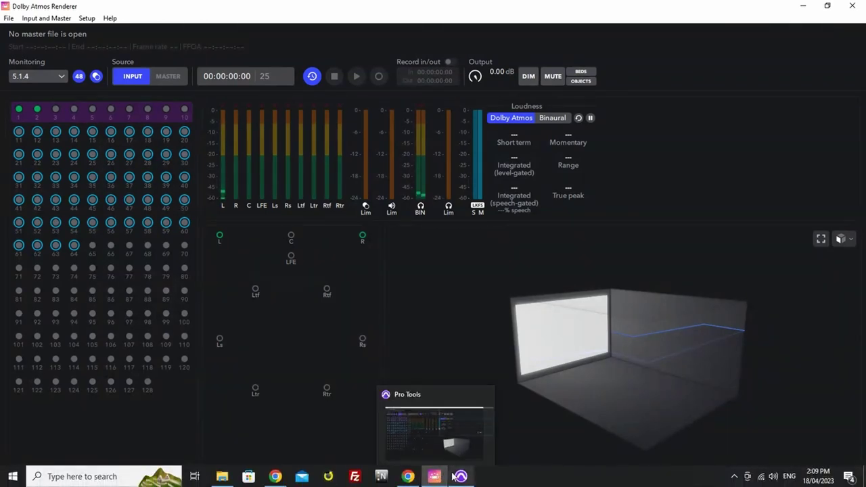
{"action": "left_click", "coordinate": [459, 476]}
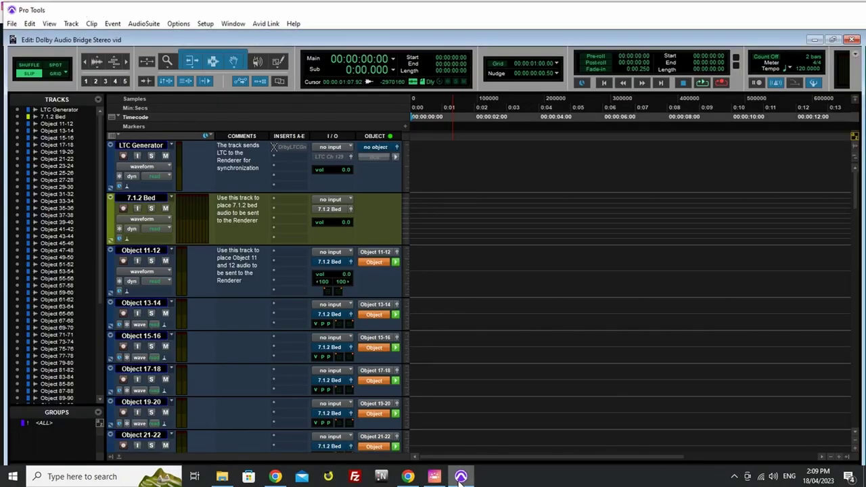
- Delete the tracks Object 65-66 through Object 127-128
{"action": "scroll", "coordinate": [395, 281], "scroll_direction": "down", "scroll_amount": 10}
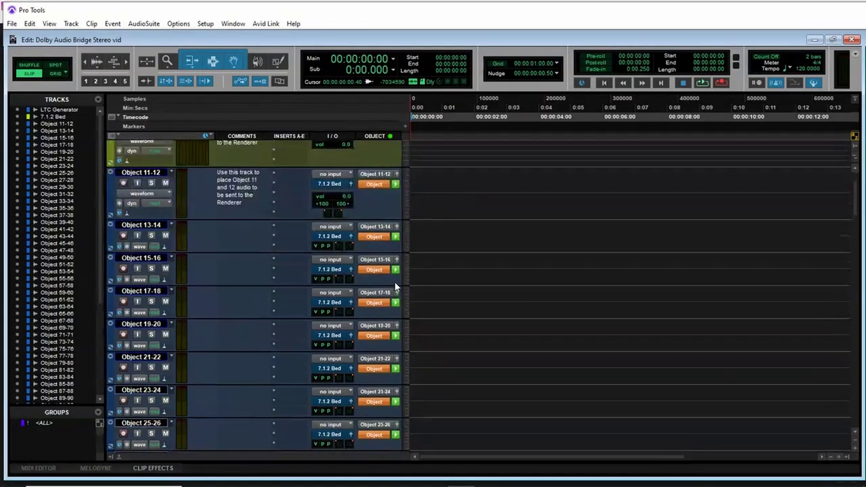
{"action": "scroll", "coordinate": [396, 288], "scroll_direction": "down", "scroll_amount": 8}
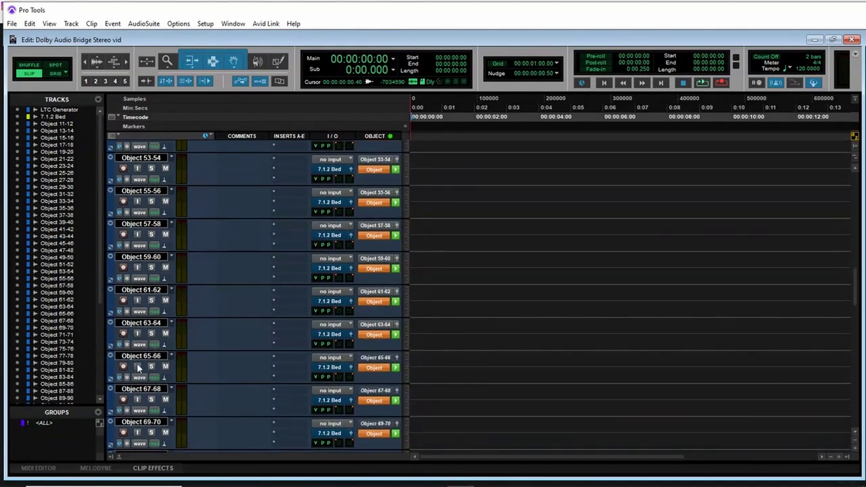
{"action": "left_click", "coordinate": [134, 356]}
{"action": "scroll", "coordinate": [245, 369], "scroll_direction": "down", "scroll_amount": 5}
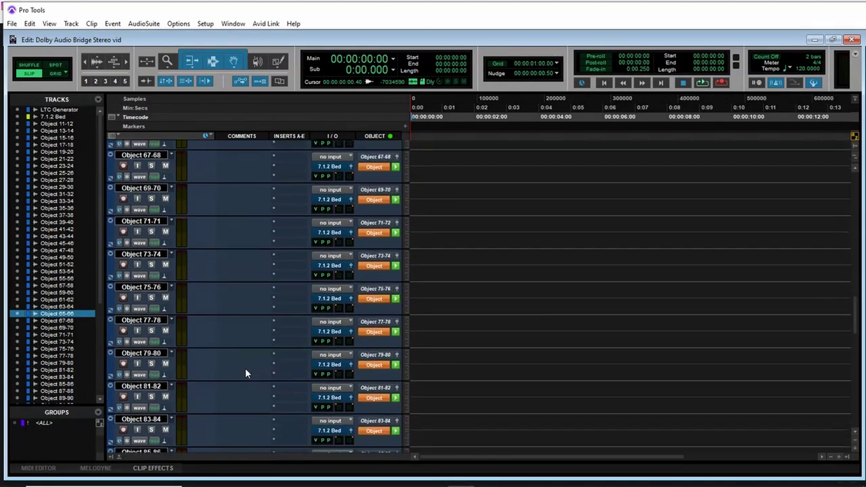
{"action": "scroll", "coordinate": [246, 371], "scroll_direction": "down", "scroll_amount": 15}
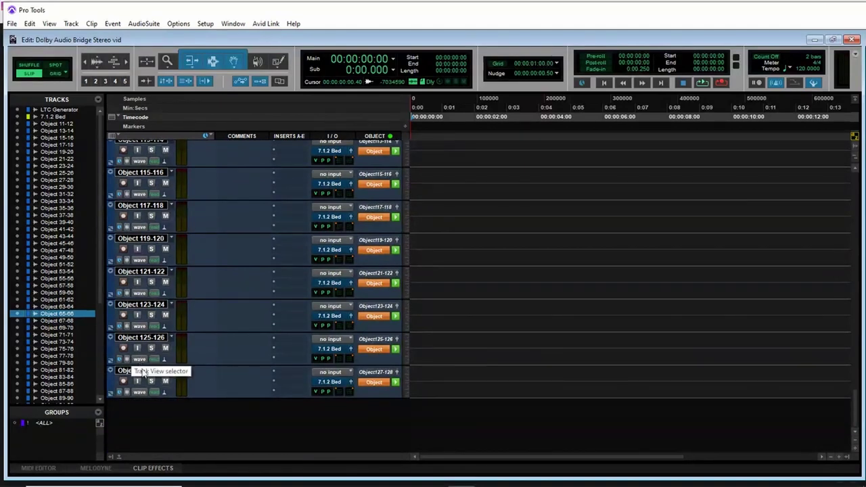
{"action": "left_click", "coordinate": [143, 371], "text": "shift"}
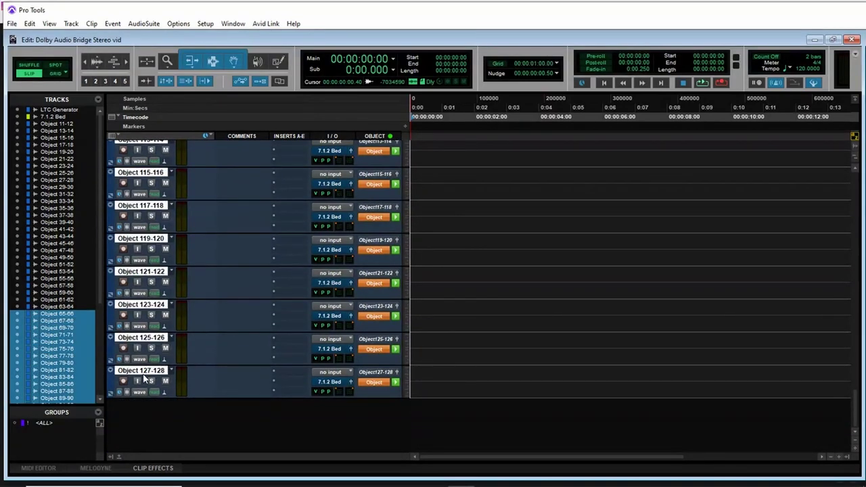
{"action": "right_click", "coordinate": [143, 370]}
{"action": "left_click", "coordinate": [174, 359]}
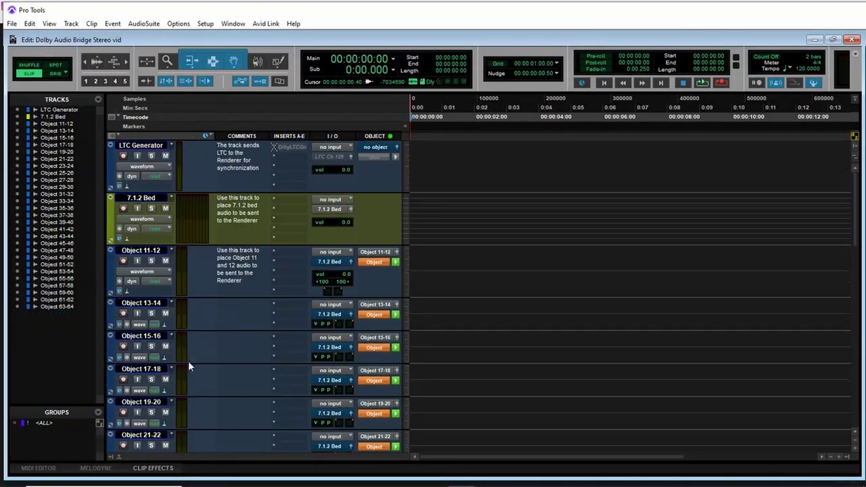
- Scroll back to the top and paste the instrumental clip onto the Object 11-12 track
{"action": "scroll", "coordinate": [327, 329], "scroll_direction": "down", "scroll_amount": 10}
{"action": "scroll", "coordinate": [327, 328], "scroll_direction": "up", "scroll_amount": 10}
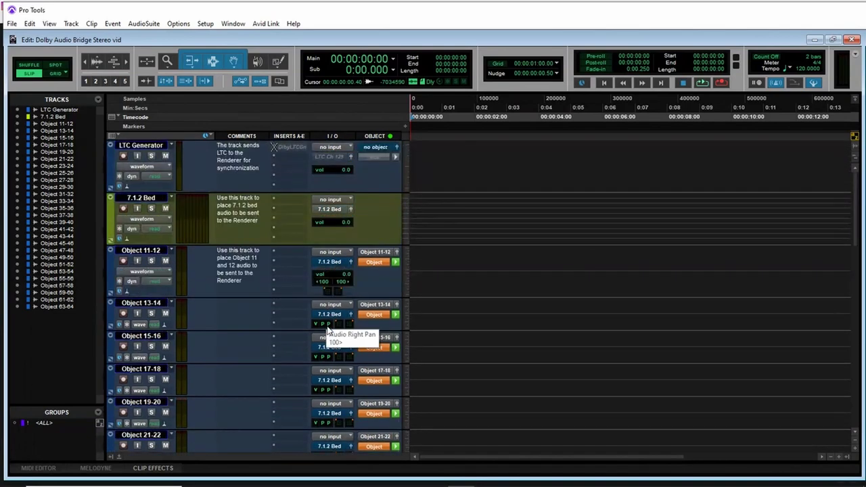
{"action": "scroll", "coordinate": [327, 329], "scroll_direction": "down", "scroll_amount": 5}
{"action": "scroll", "coordinate": [327, 329], "scroll_direction": "down", "scroll_amount": 5}
{"action": "scroll", "coordinate": [327, 331], "scroll_direction": "up", "scroll_amount": 10}
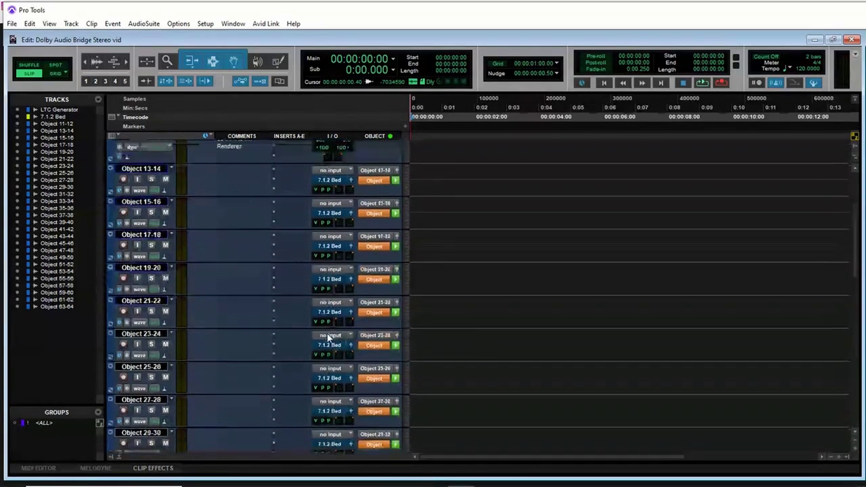
{"action": "scroll", "coordinate": [327, 336], "scroll_direction": "up", "scroll_amount": 1}
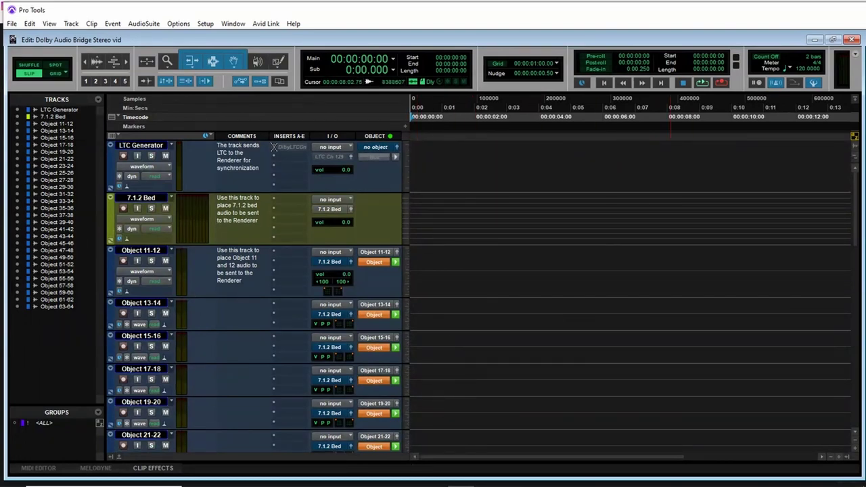
{"action": "left_click", "coordinate": [471, 269]}
{"action": "key", "text": "ctrl+v"}
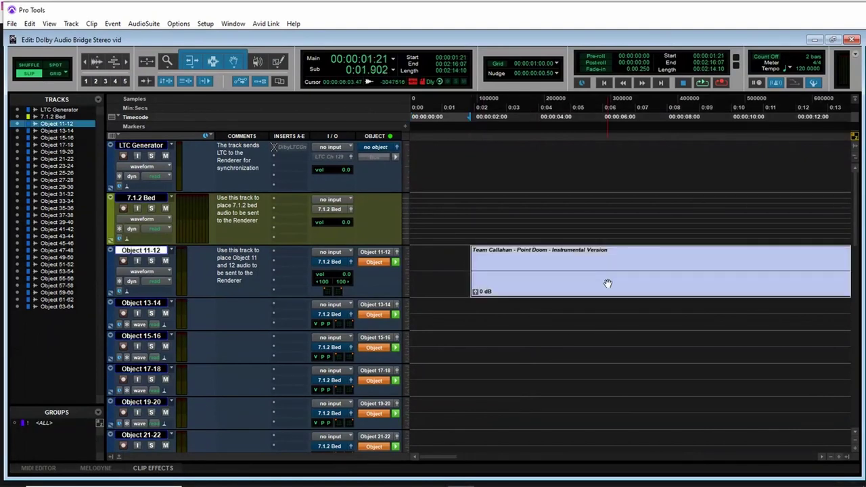
- Move the Point Doom clip to the session start and set playback to begin near two seconds
{"action": "left_click_drag", "start_coordinate": [607, 283], "coordinate": [474, 269]}
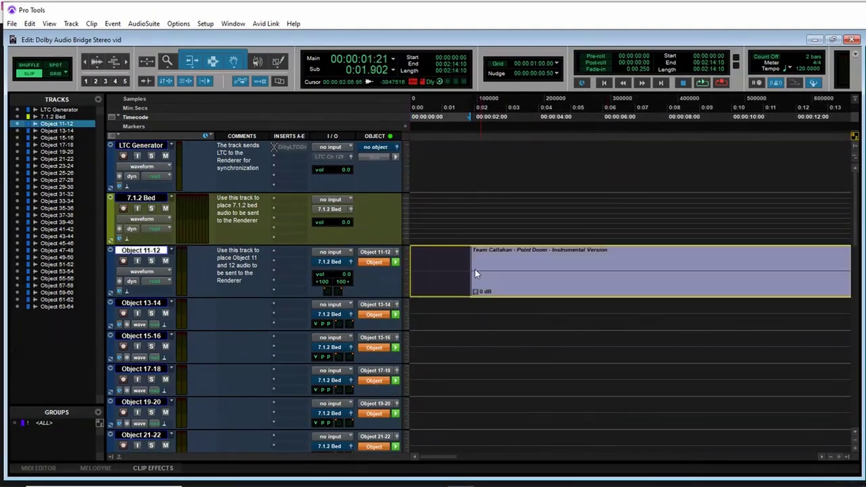
{"action": "left_click", "coordinate": [487, 262]}
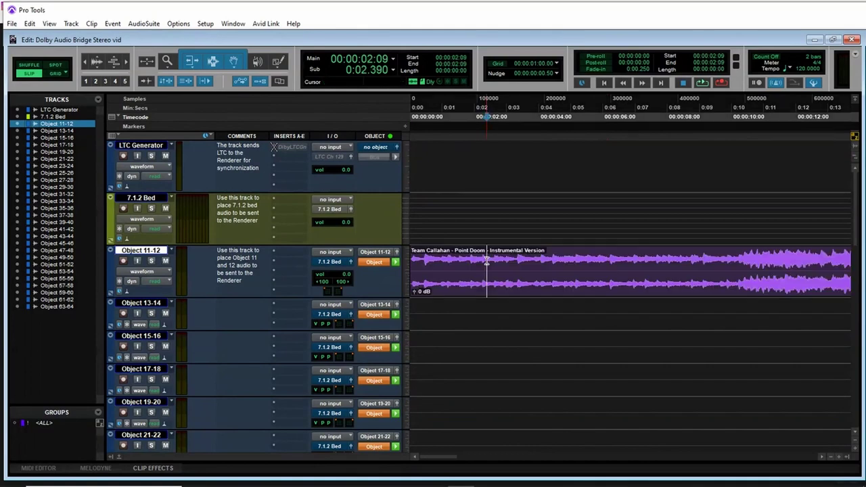
{"action": "left_click", "coordinate": [380, 258]}
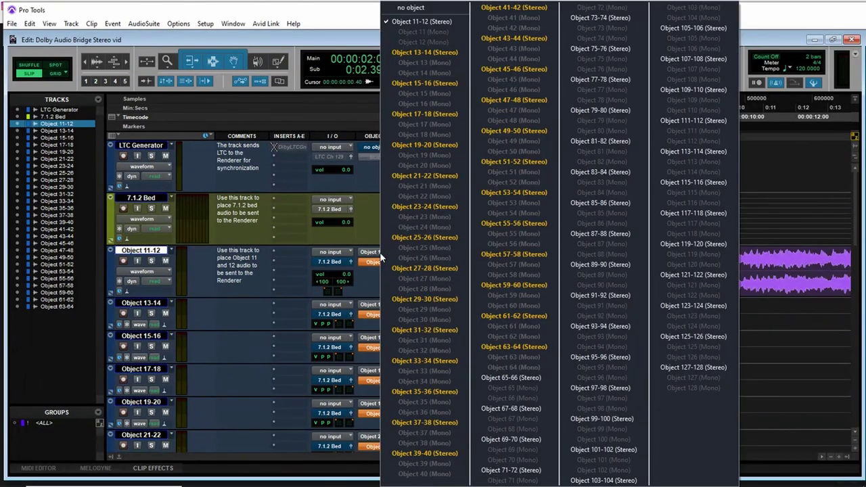
{"action": "left_click", "coordinate": [292, 37]}
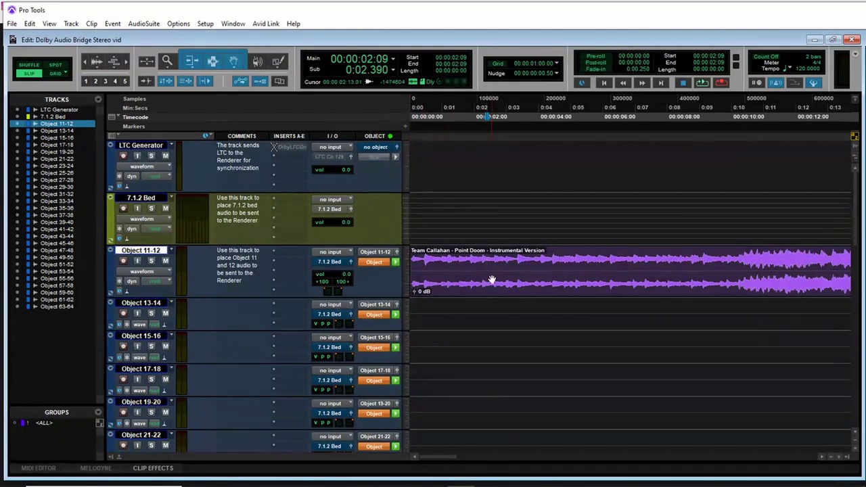
- Start playback and watch objects 11 and 12 register in the Dolby Atmos Renderer
{"action": "key", "text": "space"}
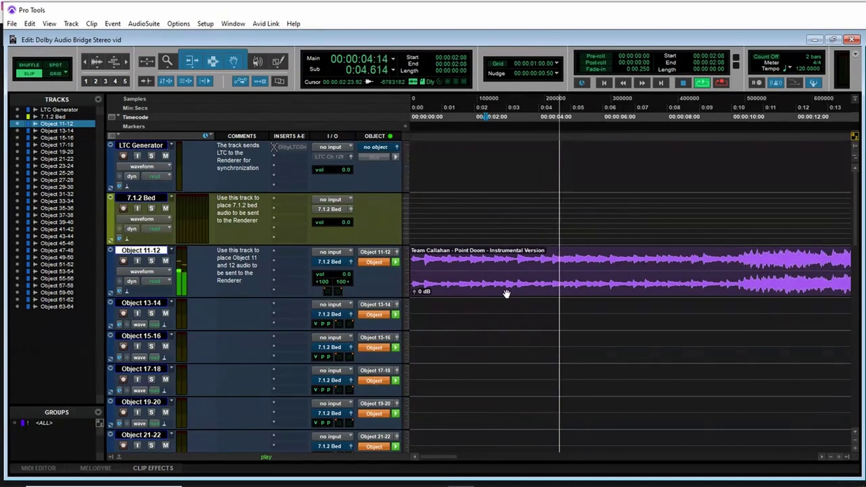
{"action": "mouse_move", "coordinate": [436, 480]}
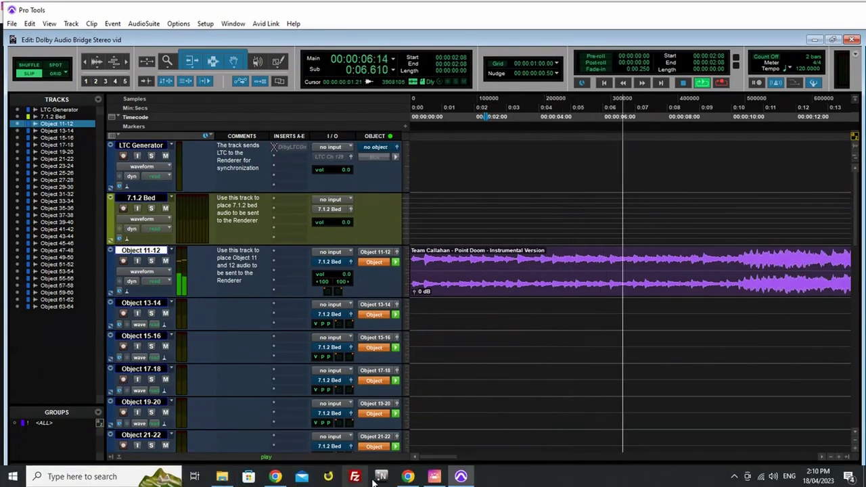
{"action": "left_click", "coordinate": [435, 477]}
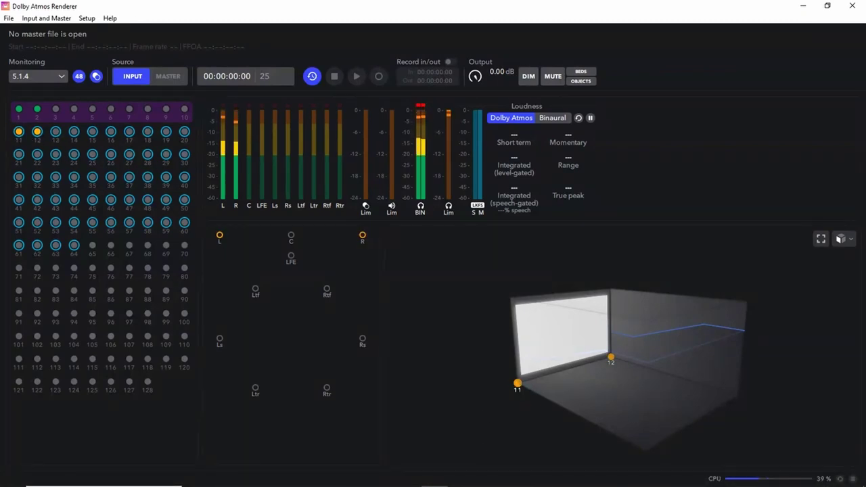
- Switch Object 11-12 from object to bus so the renderer shows it on bed inputs L and R
{"action": "mouse_move", "coordinate": [484, 477]}
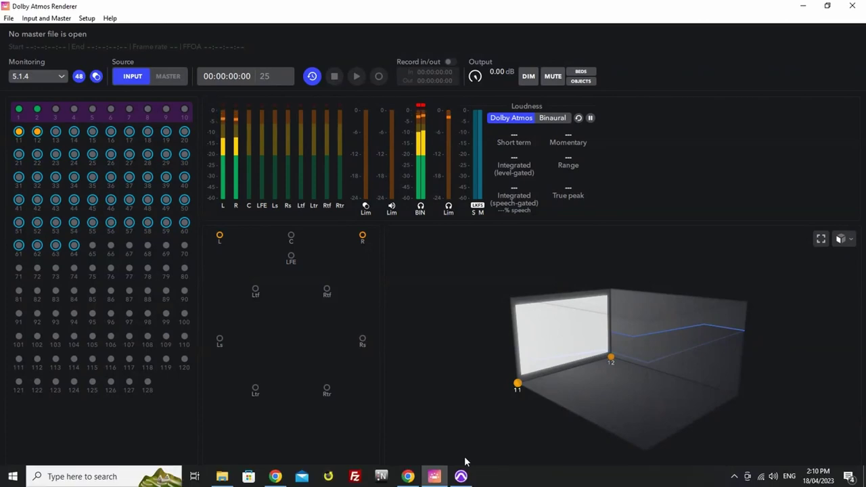
{"action": "left_click", "coordinate": [461, 476]}
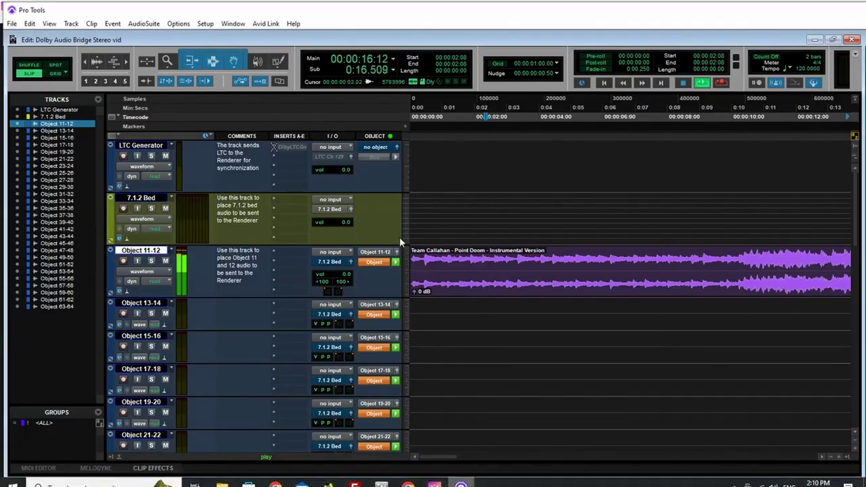
{"action": "left_click", "coordinate": [375, 263]}
{"action": "scroll", "coordinate": [448, 270], "scroll_direction": "down", "scroll_amount": 2}
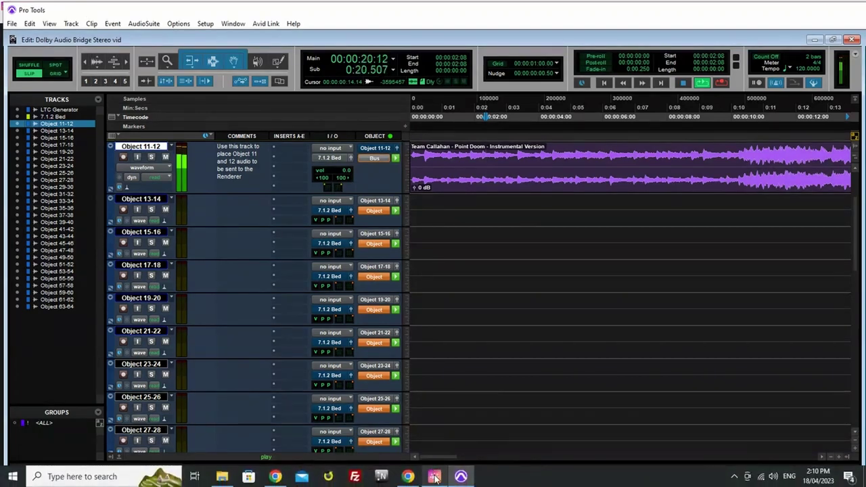
{"action": "left_click", "coordinate": [434, 477]}
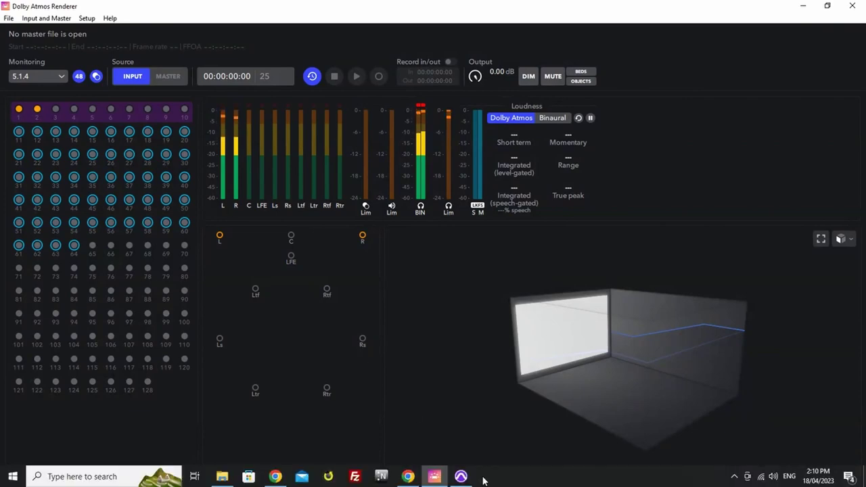
{"action": "mouse_move", "coordinate": [450, 481]}
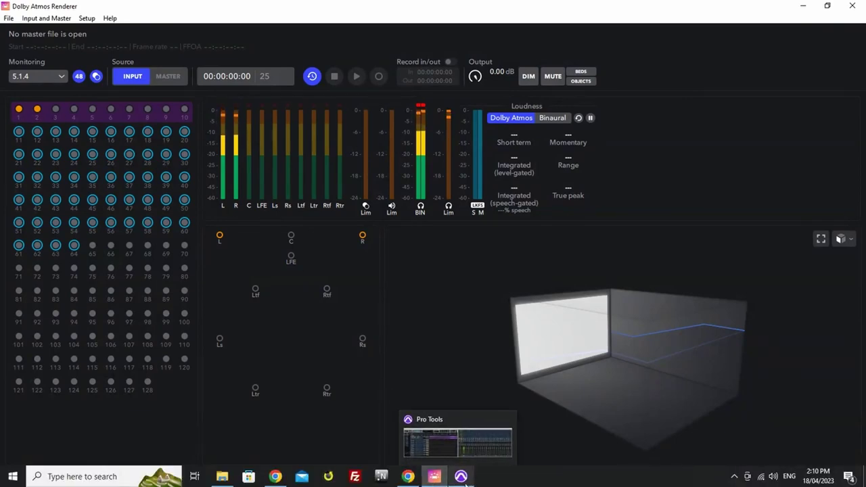
{"action": "left_click", "coordinate": [460, 476]}
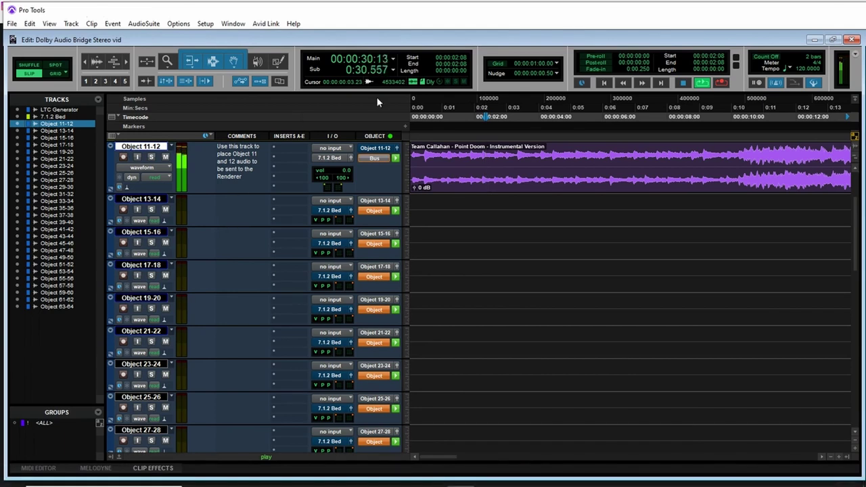
- Stop playback, return the playhead to the start, and scroll down to Object 63-64
{"action": "key", "text": "space"}
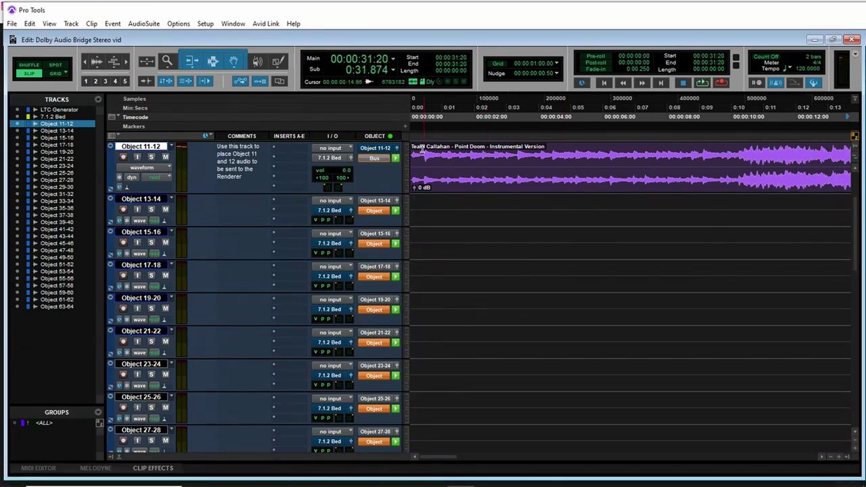
{"action": "left_click", "coordinate": [605, 83]}
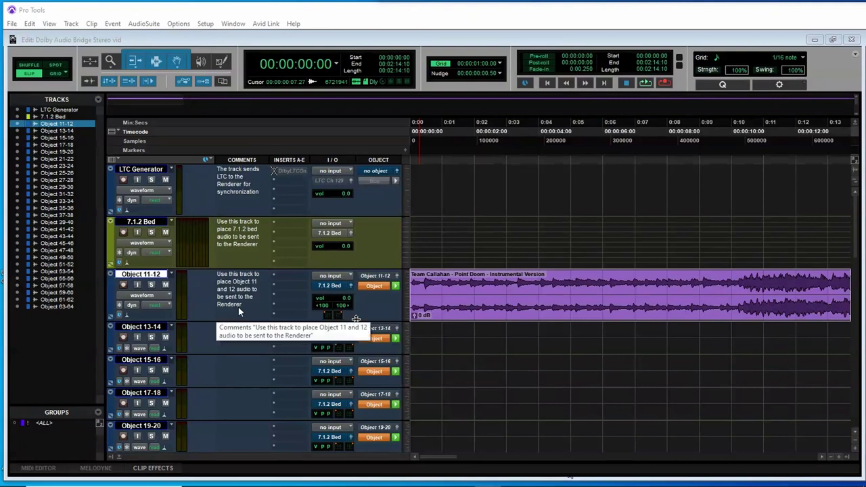
{"action": "scroll", "coordinate": [238, 307], "scroll_direction": "down", "scroll_amount": 10}
{"action": "scroll", "coordinate": [238, 312], "scroll_direction": "down", "scroll_amount": 5}
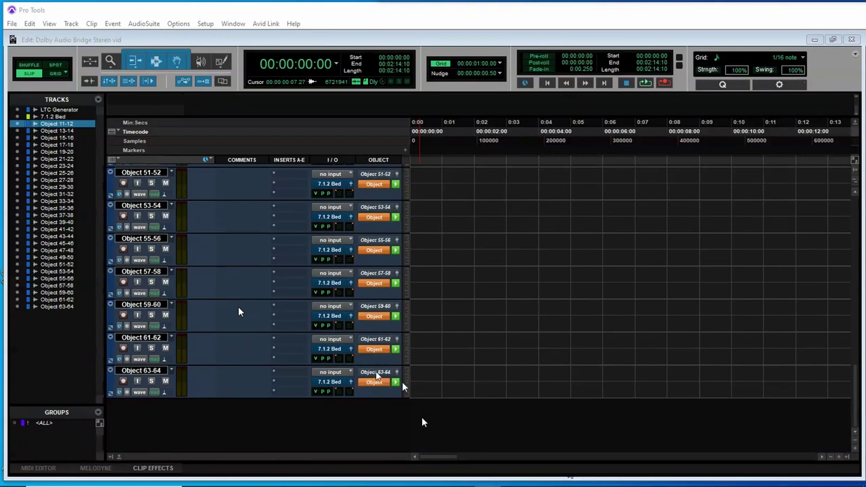
- Set the Object 63-64 track to no object and open the New Tracks dialog
{"action": "left_click", "coordinate": [376, 374]}
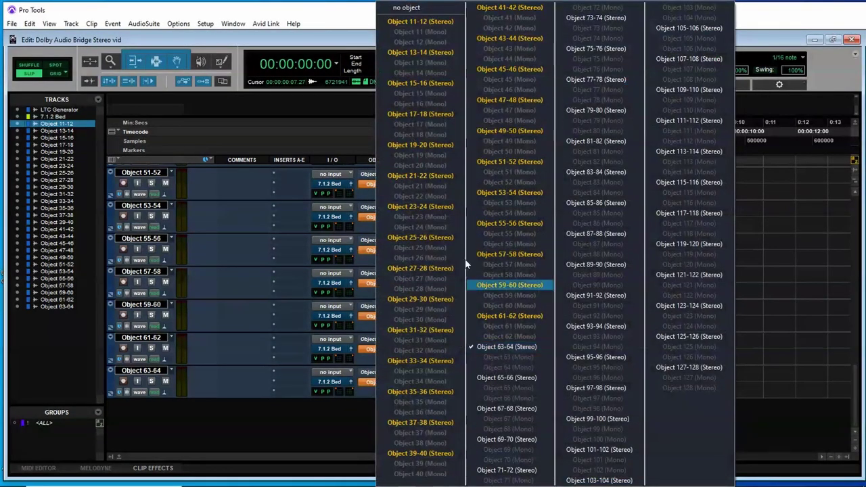
{"action": "left_click", "coordinate": [409, 8]}
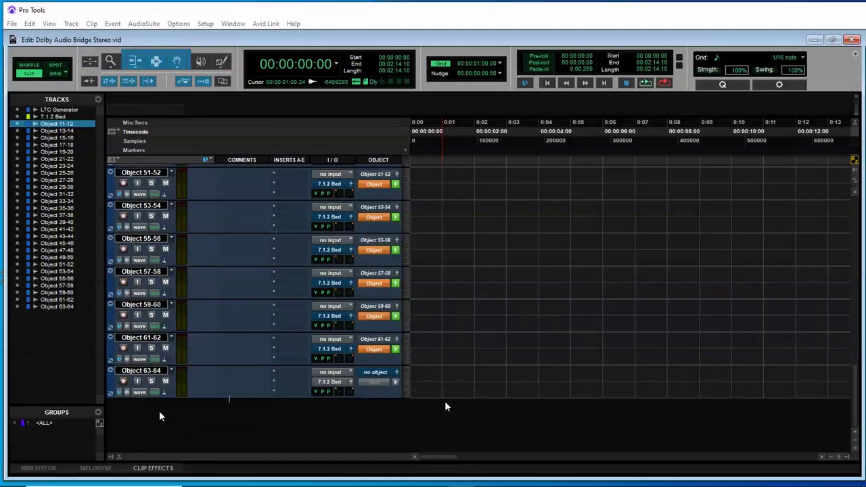
{"action": "key", "text": "ctrl+shift+n"}
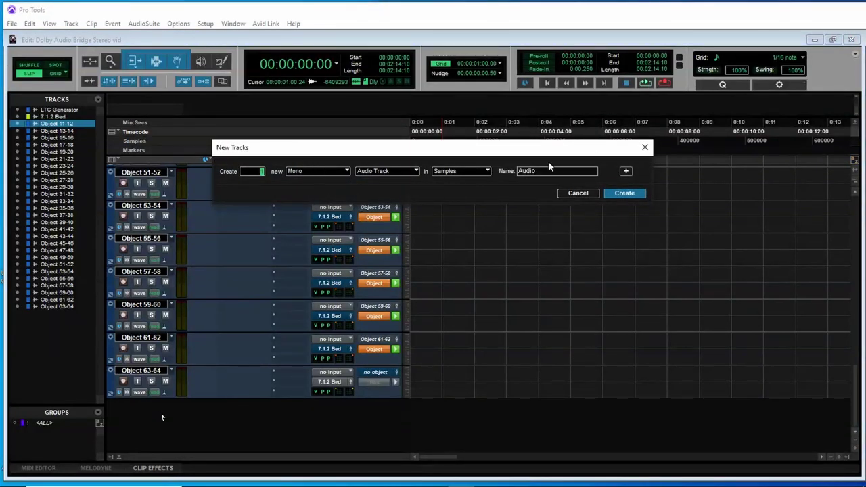
- Create one new mono audio track, Audio 1
{"action": "left_click", "coordinate": [621, 194]}
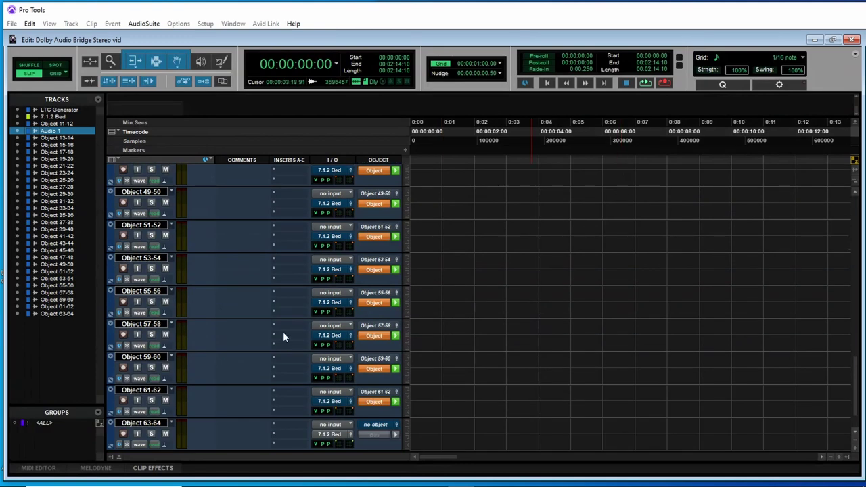
{"action": "scroll", "coordinate": [281, 331], "scroll_direction": "up", "scroll_amount": 10}
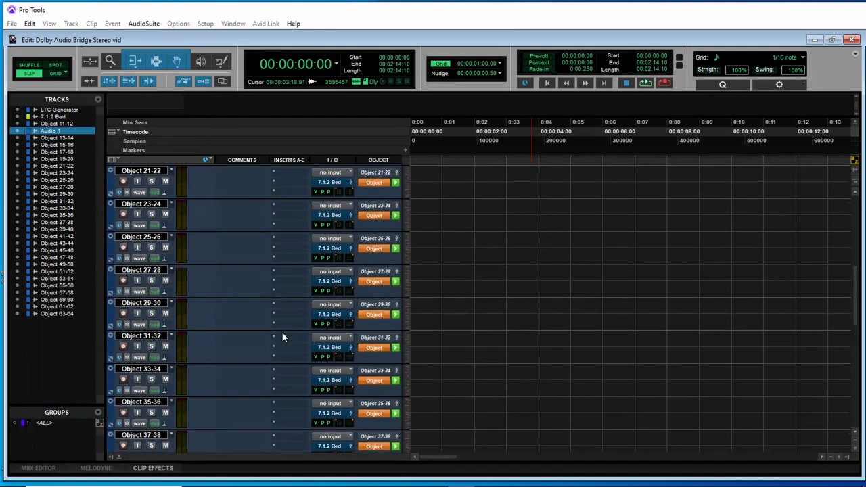
{"action": "scroll", "coordinate": [282, 337], "scroll_direction": "up", "scroll_amount": 5}
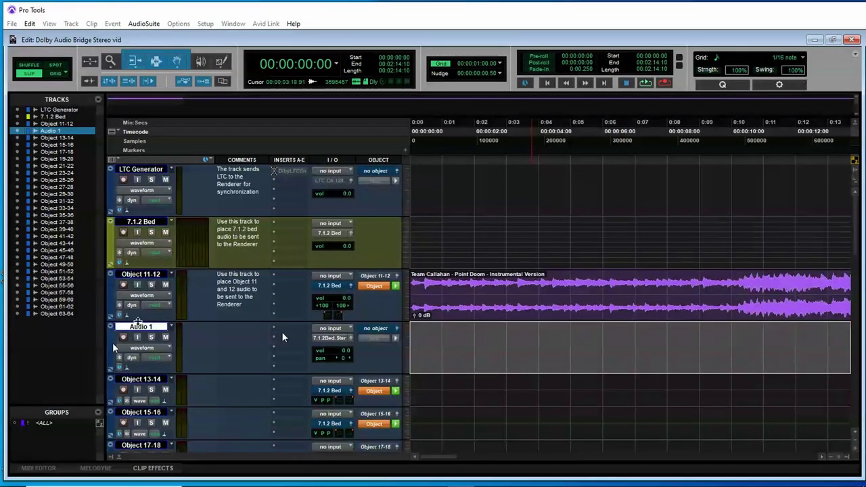
- Assign Audio 1 to Object 64 and switch its output from bus to object
{"action": "left_click", "coordinate": [375, 332]}
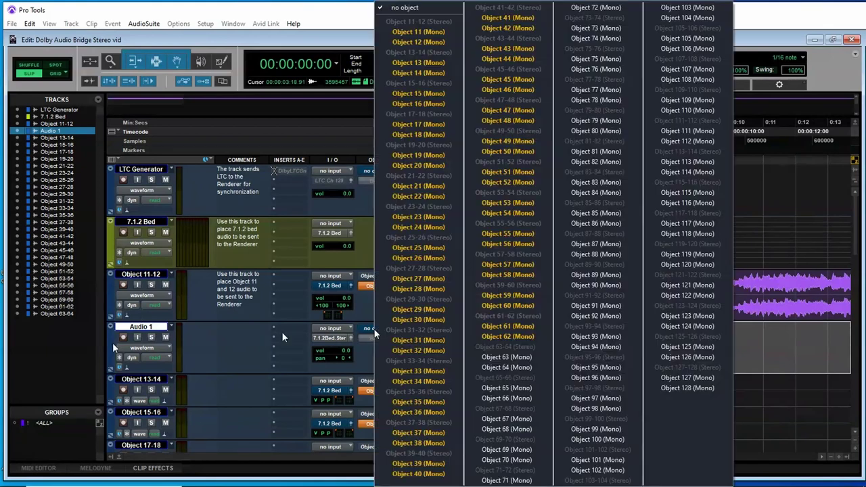
{"action": "left_click", "coordinate": [510, 368]}
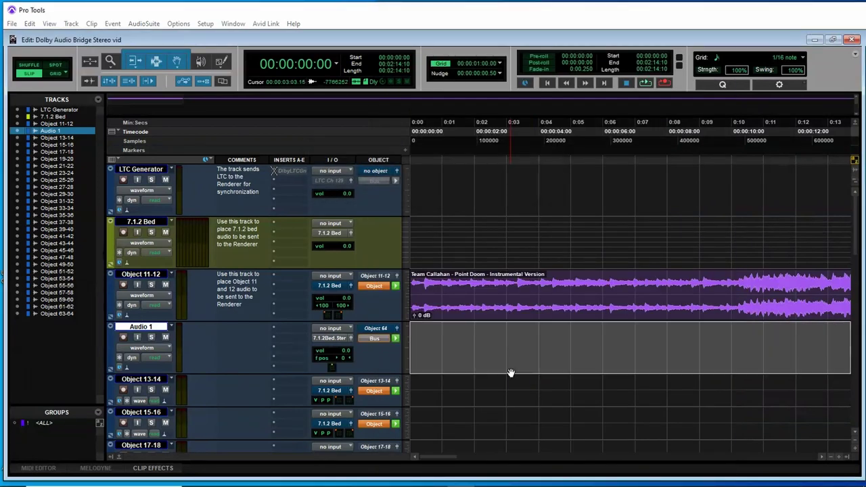
{"action": "left_click", "coordinate": [376, 338]}
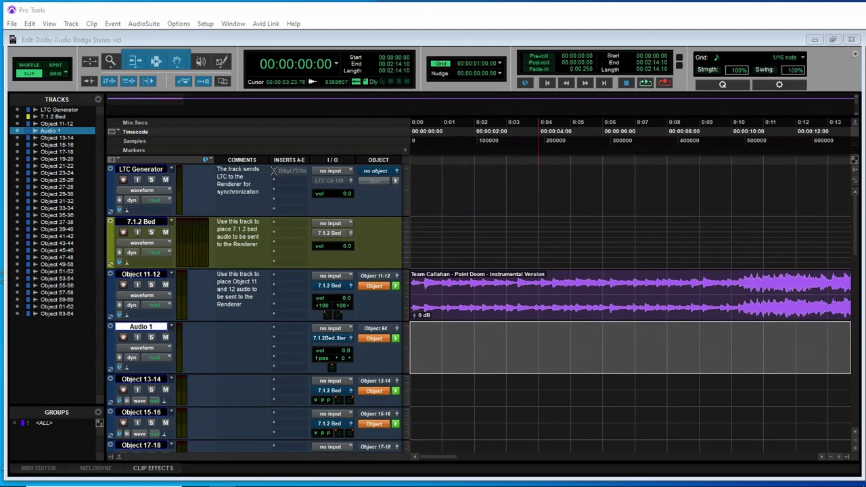
{"action": "left_click", "coordinate": [581, 311]}
- Drop LTC_00000000_5mins_25fps_48000x24 onto Audio 1 and slide the clip to start at 0:00
{"action": "left_click_drag", "start_coordinate": [581, 311], "coordinate": [499, 344]}
{"action": "left_click_drag", "start_coordinate": [641, 354], "coordinate": [402, 366]}
{"action": "left_click", "coordinate": [444, 284]}
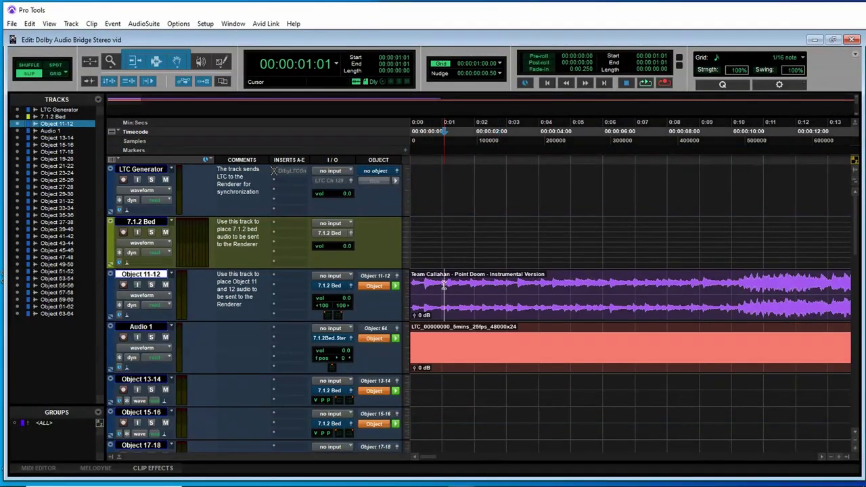
- Test-play the session briefly, stopping near 0:02.11, then switch to the Dolby Atmos Renderer
{"action": "key", "text": "space"}
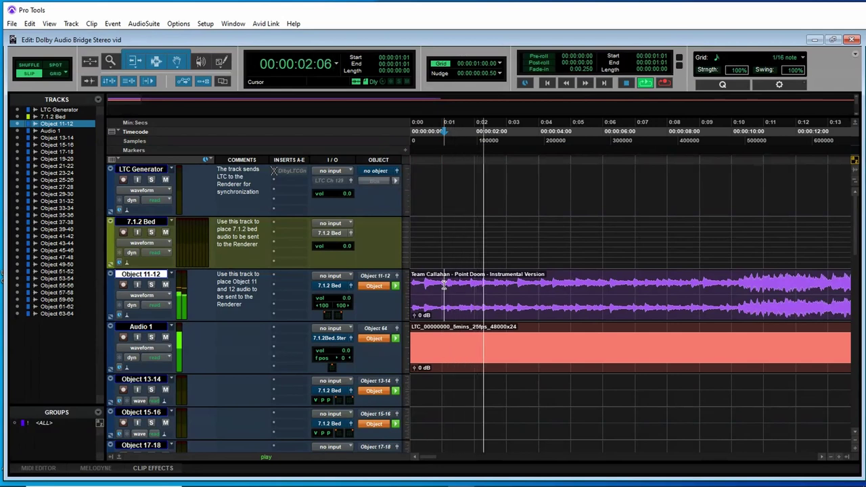
{"action": "key", "text": "space"}
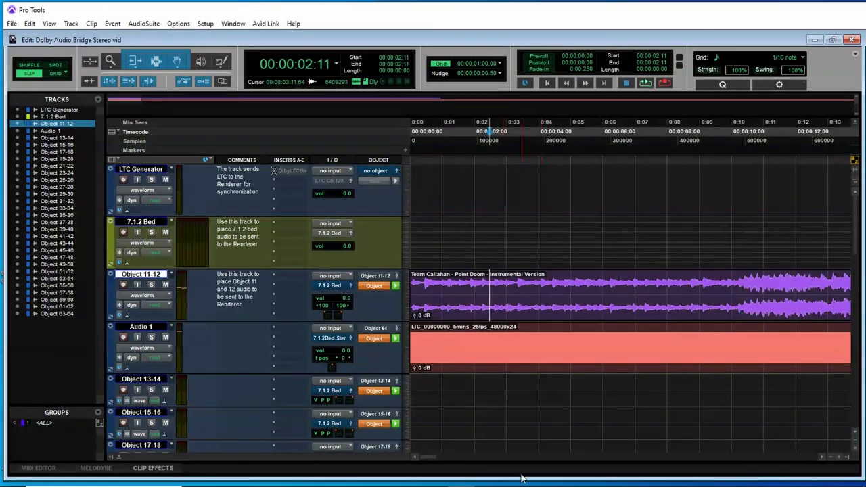
{"action": "mouse_move", "coordinate": [521, 478]}
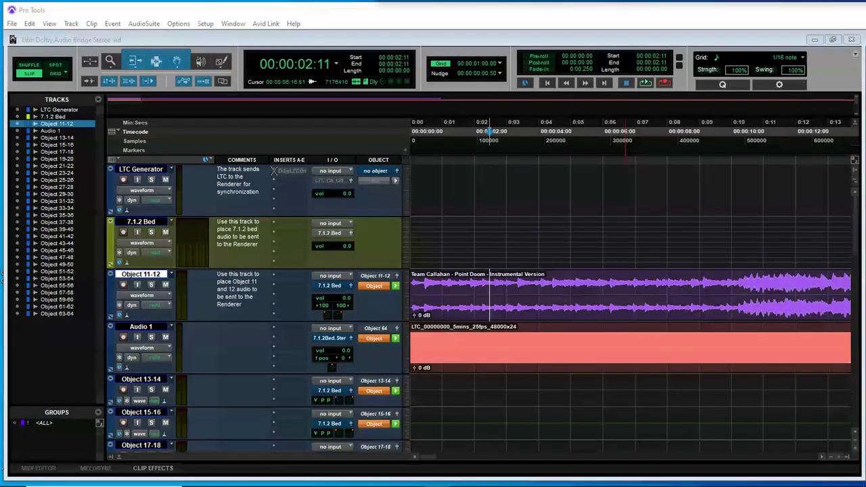
{"action": "key", "text": "alt+Tab"}
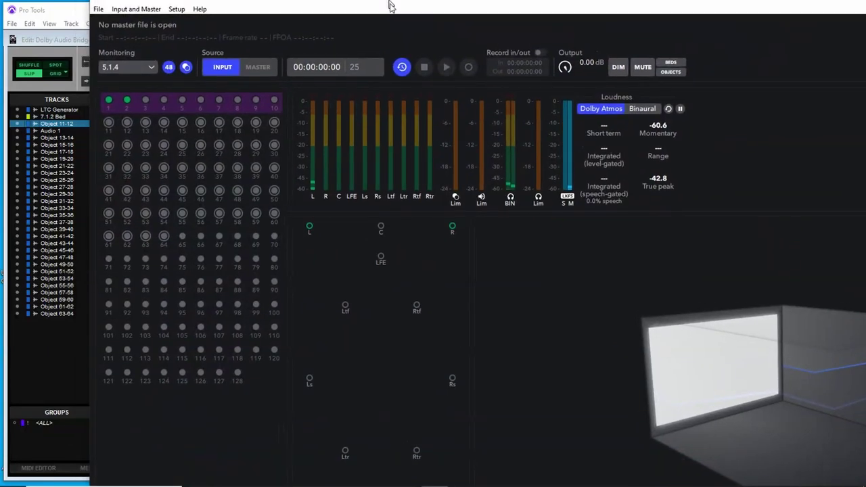
- Maximize the Renderer window and start Pro Tools playback from 0:02.11
{"action": "double_click", "coordinate": [418, 21]}
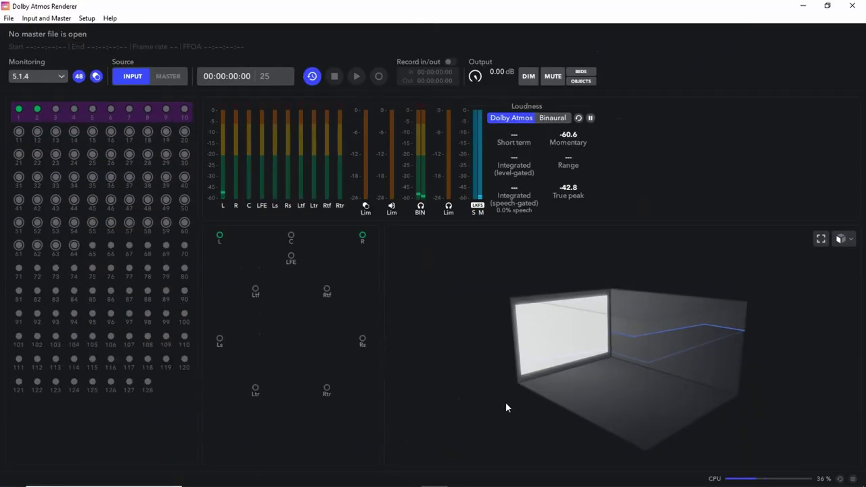
{"action": "mouse_move", "coordinate": [460, 476]}
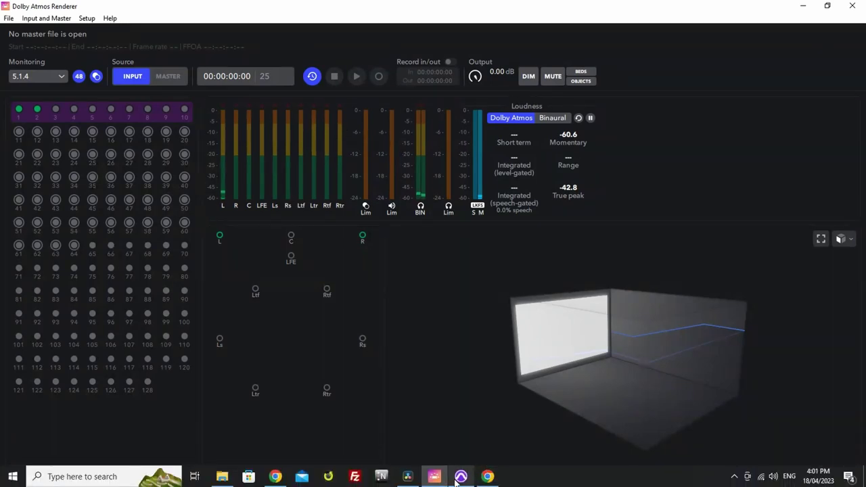
{"action": "left_click", "coordinate": [458, 477]}
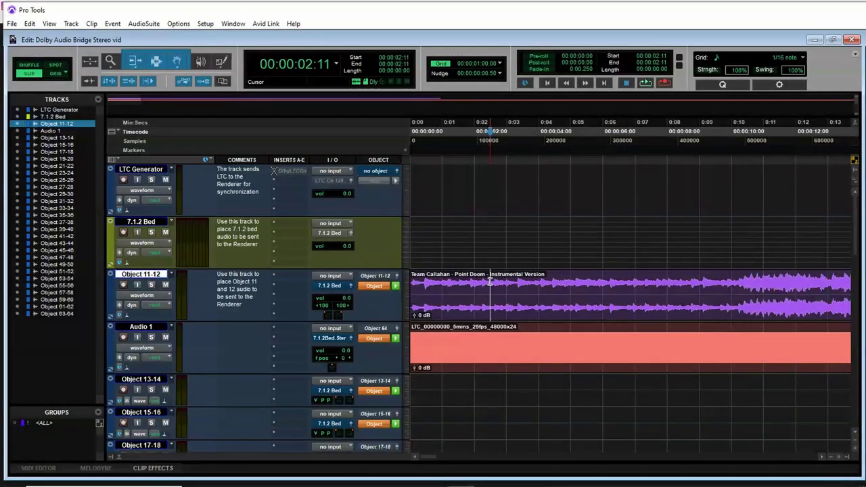
{"action": "key", "text": "space"}
- Watch the Renderer's loudness meters and 00:00:00:00 timecode during playback, then return to Pro Tools
{"action": "scroll", "coordinate": [424, 441], "scroll_direction": "down", "scroll_amount": 1}
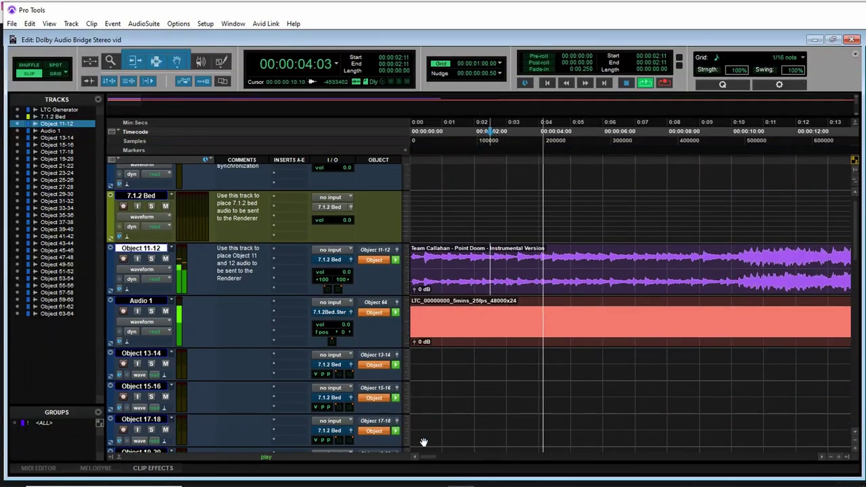
{"action": "left_click", "coordinate": [435, 477]}
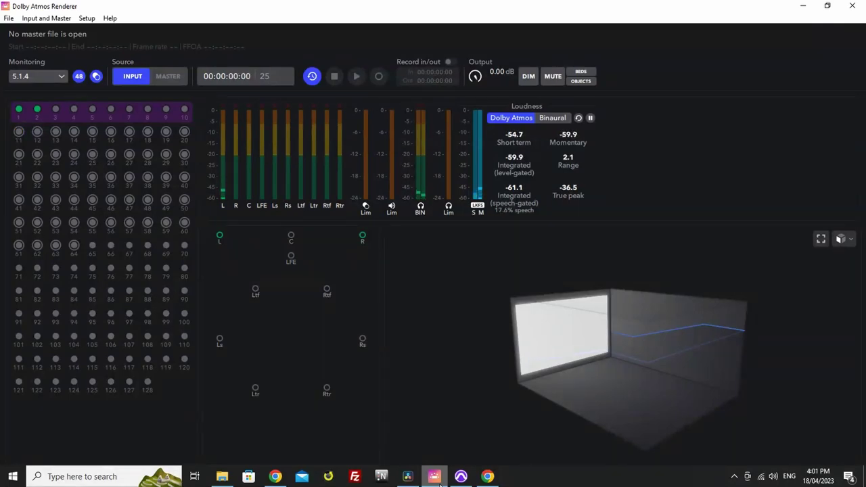
{"action": "left_click", "coordinate": [460, 476]}
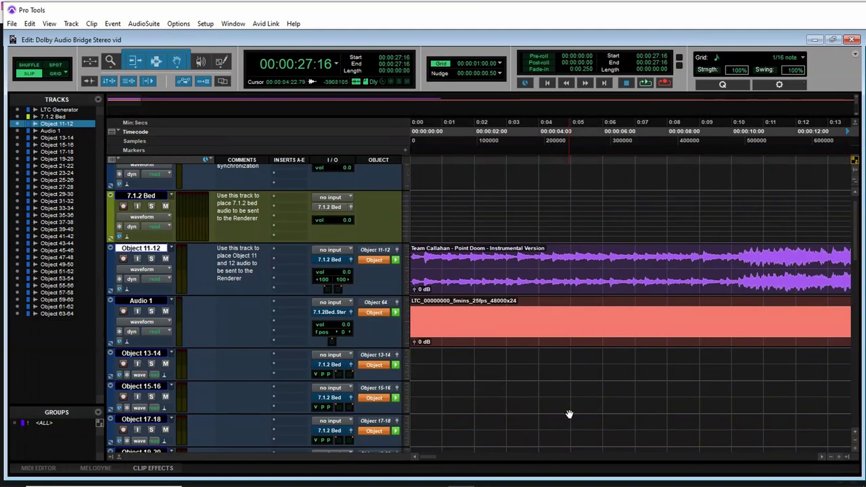
{"action": "mouse_move", "coordinate": [674, 484]}
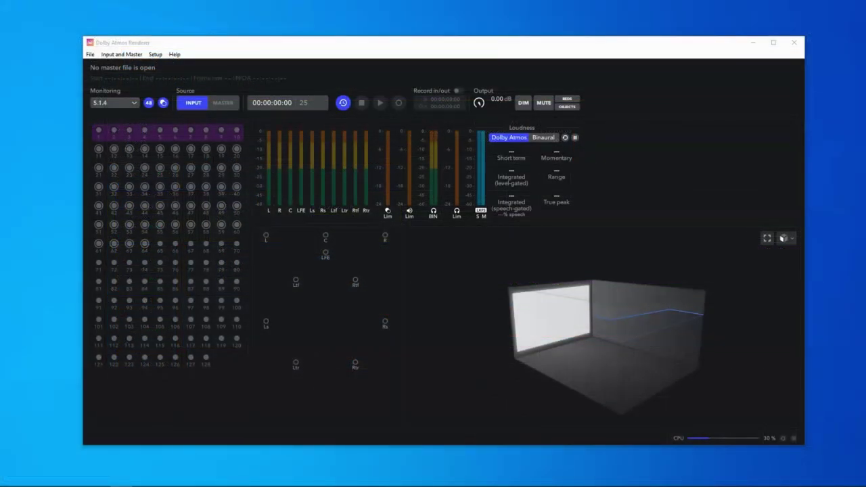
{"action": "left_click", "coordinate": [785, 481]}
{"action": "left_click_drag", "start_coordinate": [785, 407], "coordinate": [468, 181]}
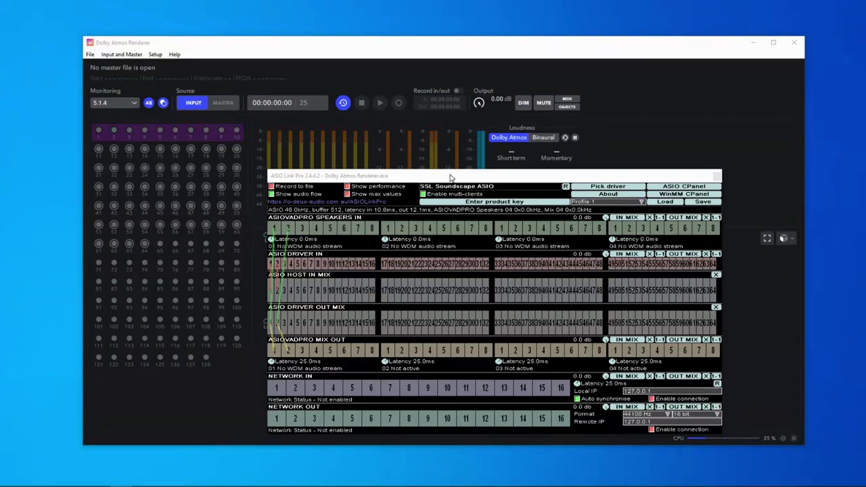
{"action": "left_click_drag", "start_coordinate": [451, 177], "coordinate": [355, 189]}
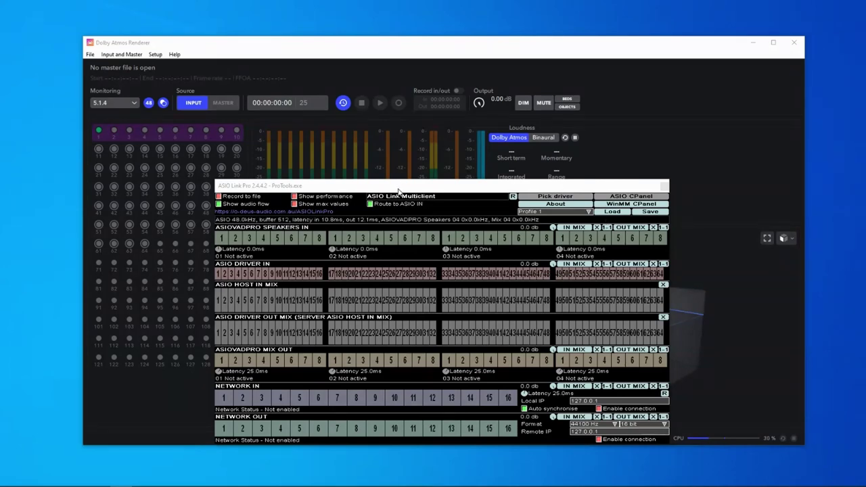
{"action": "left_click_drag", "start_coordinate": [399, 191], "coordinate": [419, 232]}
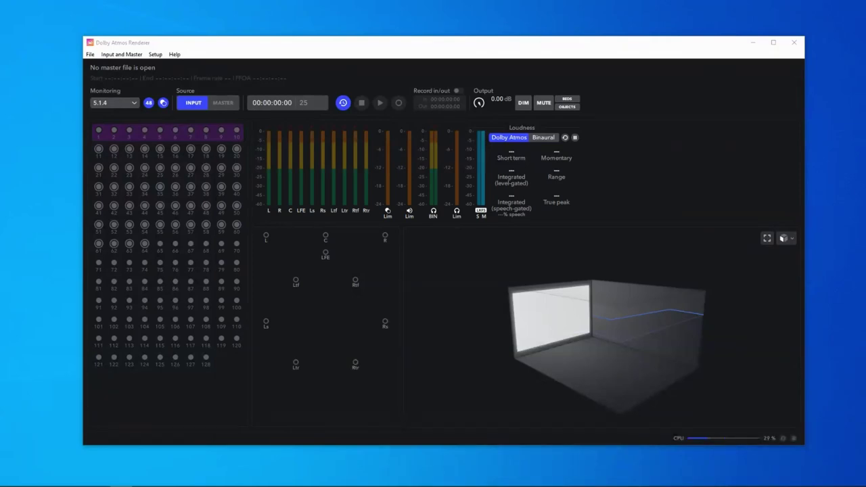
{"action": "left_click", "coordinate": [92, 58]}
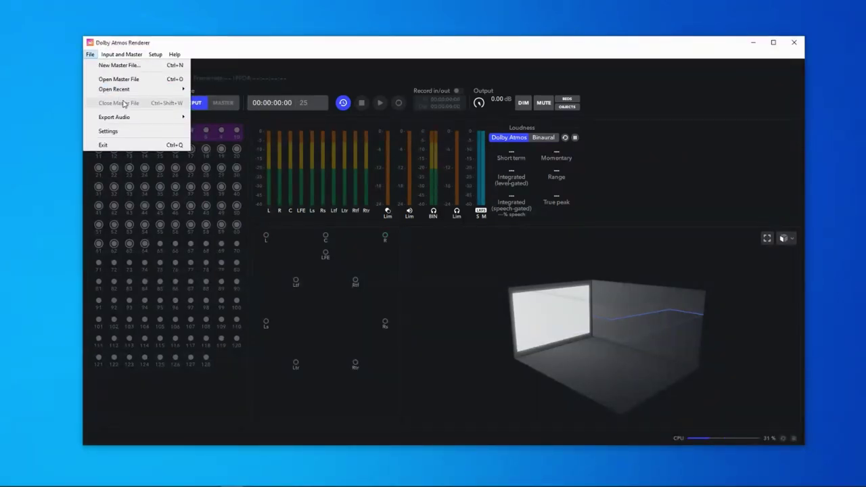
- In the Renderer settings, switch Headphone Only mode on under Outputs and accept the change
{"action": "left_click", "coordinate": [148, 136]}
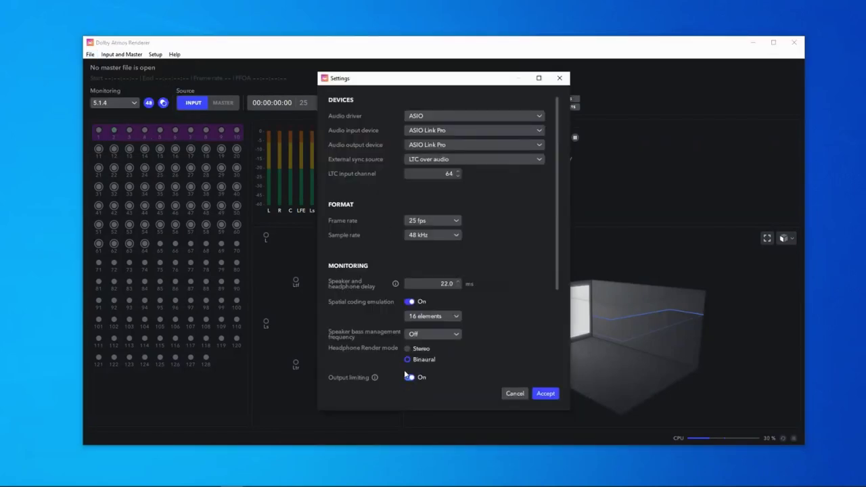
{"action": "scroll", "coordinate": [419, 355], "scroll_direction": "down", "scroll_amount": 4}
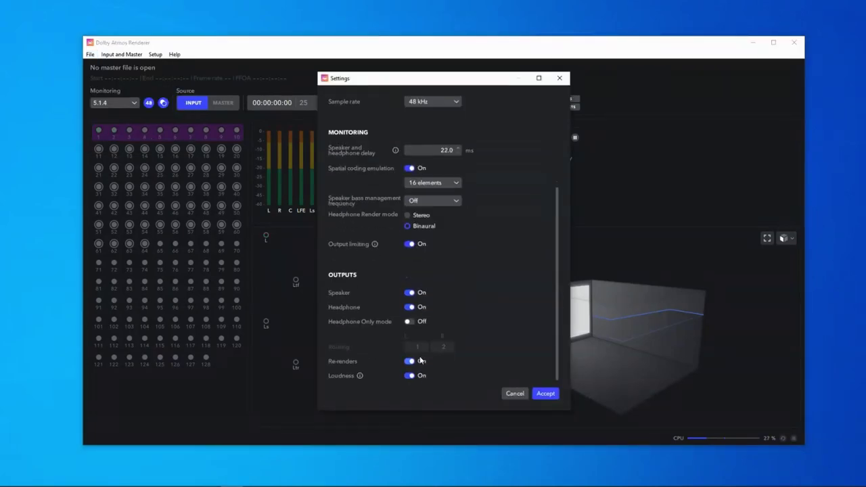
{"action": "left_click", "coordinate": [410, 321]}
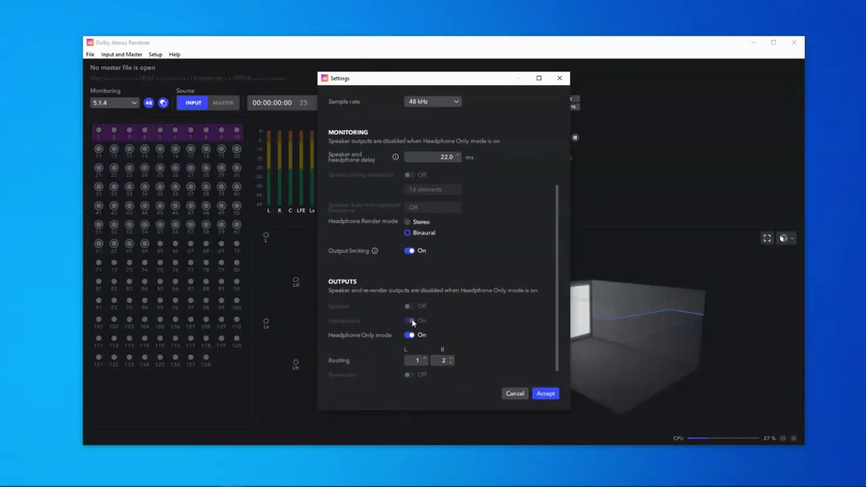
{"action": "left_click", "coordinate": [545, 393]}
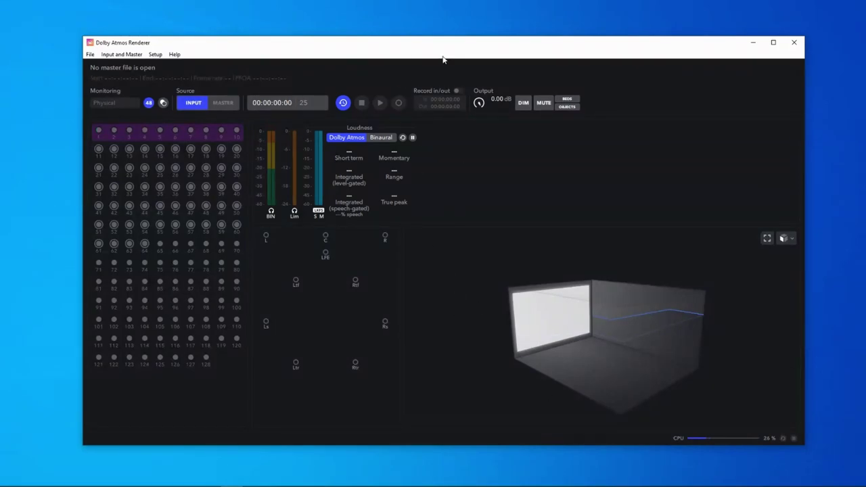
{"action": "left_click_drag", "start_coordinate": [442, 48], "coordinate": [435, 61]}
{"action": "left_click_drag", "start_coordinate": [363, 303], "coordinate": [507, 226]}
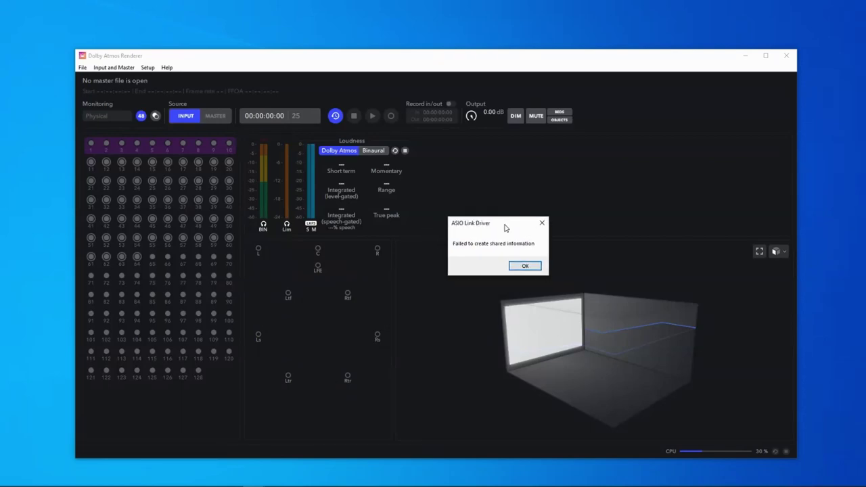
{"action": "left_click", "coordinate": [524, 266]}
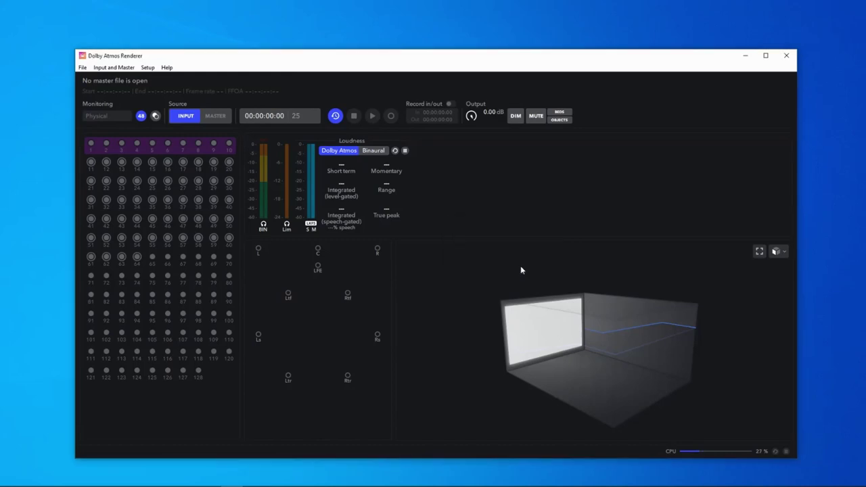